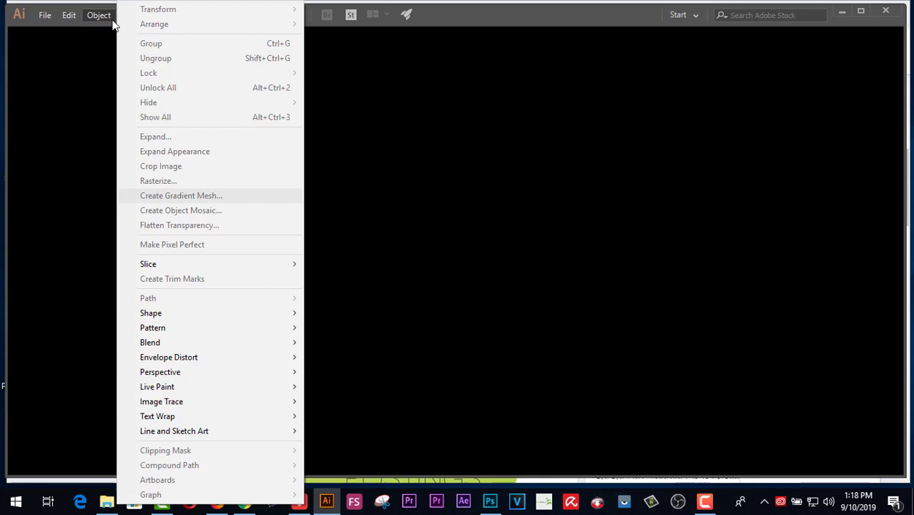
Start a new document and name it "Blogspot Header Ads"
{"action": "left_click", "coordinate": [44, 15]}
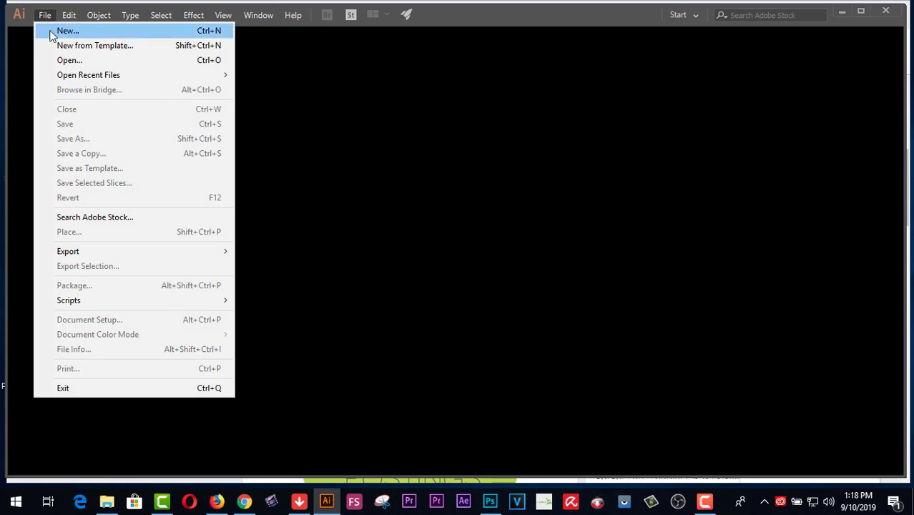
{"action": "left_click", "coordinate": [63, 31]}
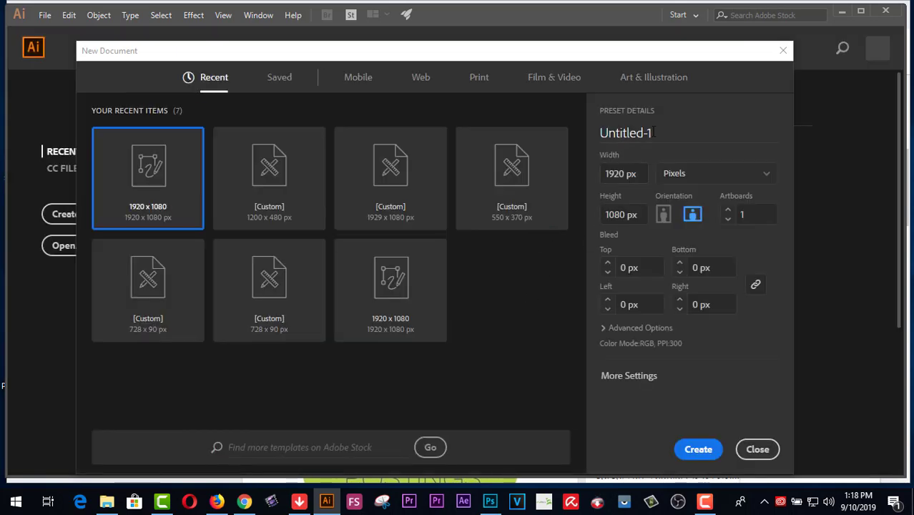
{"action": "double_click", "coordinate": [656, 130]}
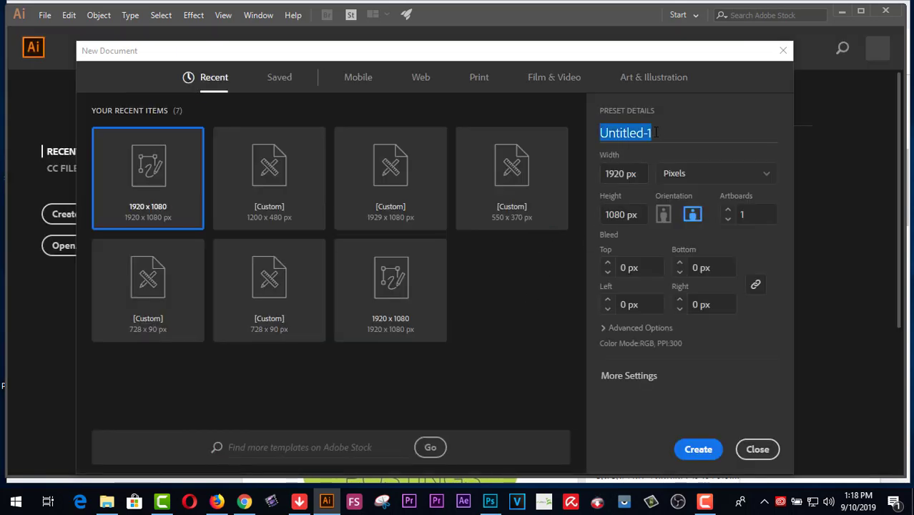
{"action": "left_click", "coordinate": [655, 131]}
{"action": "type", "text": "Blog"}
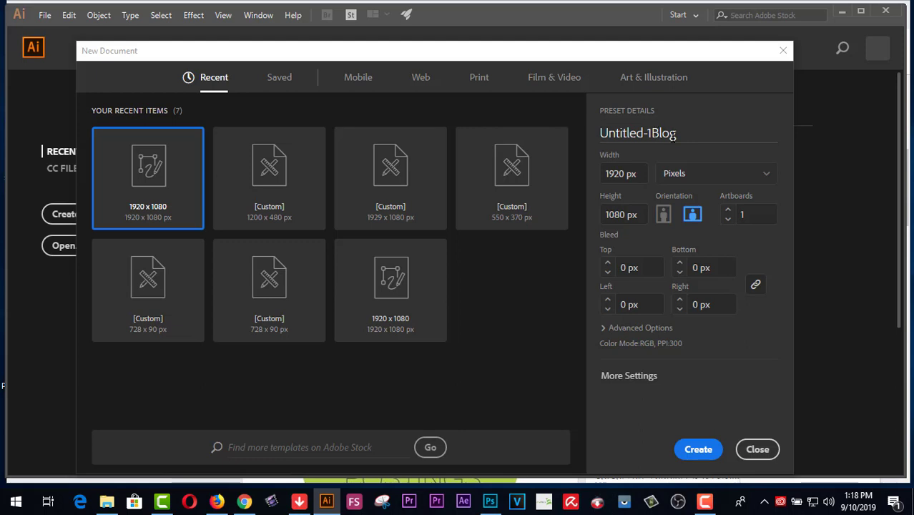
{"action": "left_click_drag", "start_coordinate": [630, 136], "coordinate": [600, 138]}
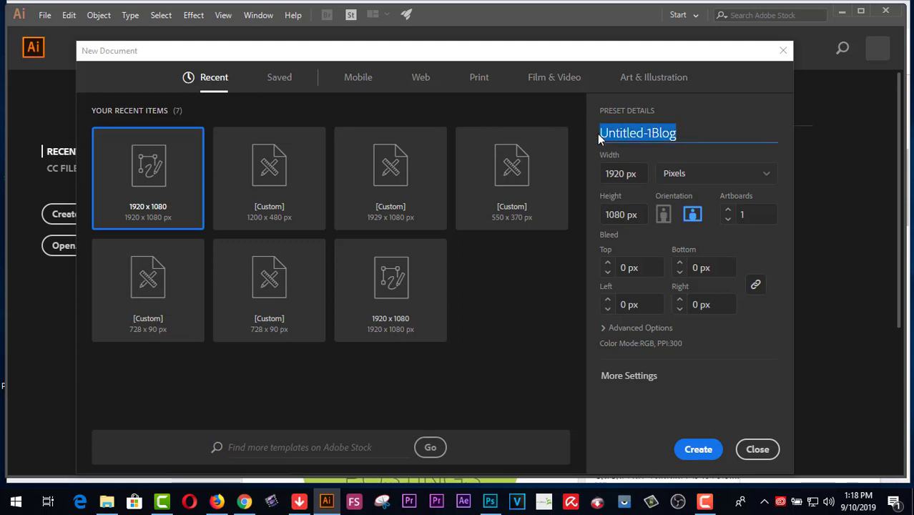
{"action": "type", "text": "Blog"}
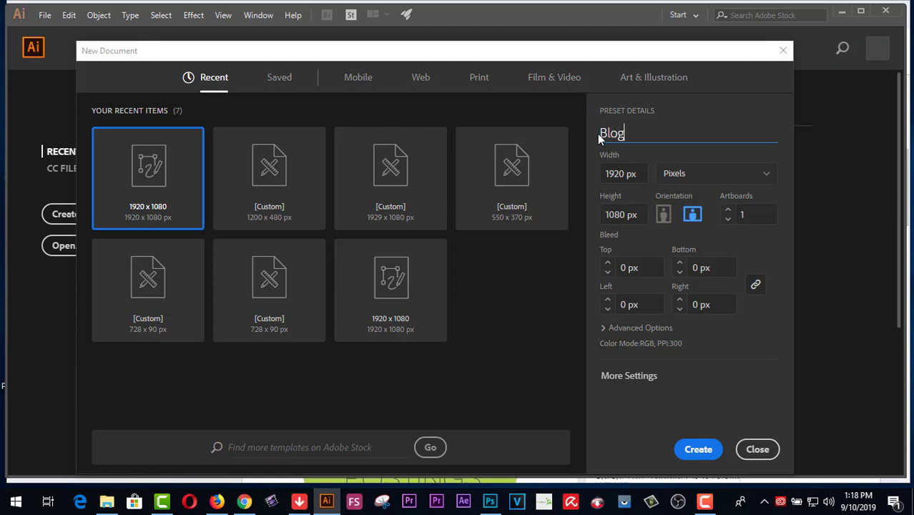
{"action": "type", "text": "spot He"}
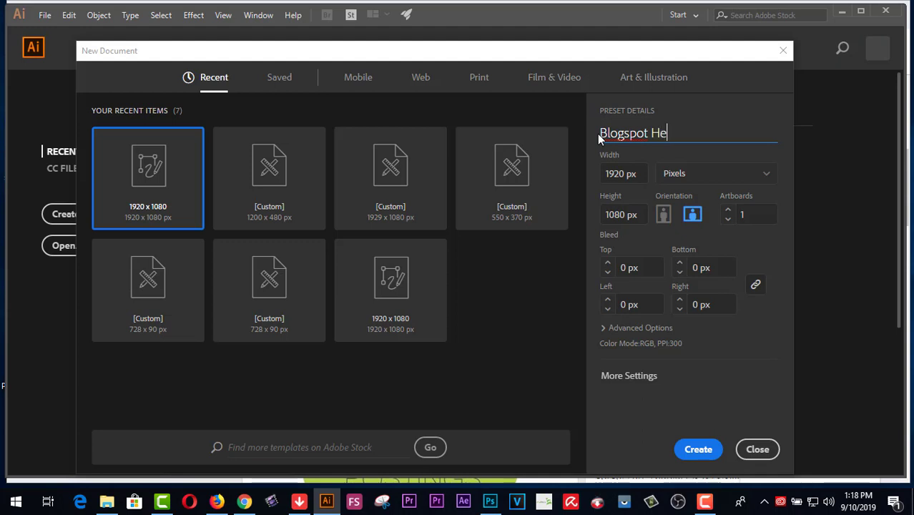
{"action": "type", "text": "ader Ads"}
Set the document's width to 729 px and height to 90 px and create it
{"action": "left_click", "coordinate": [636, 174]}
{"action": "left_click_drag", "start_coordinate": [637, 175], "coordinate": [601, 178]}
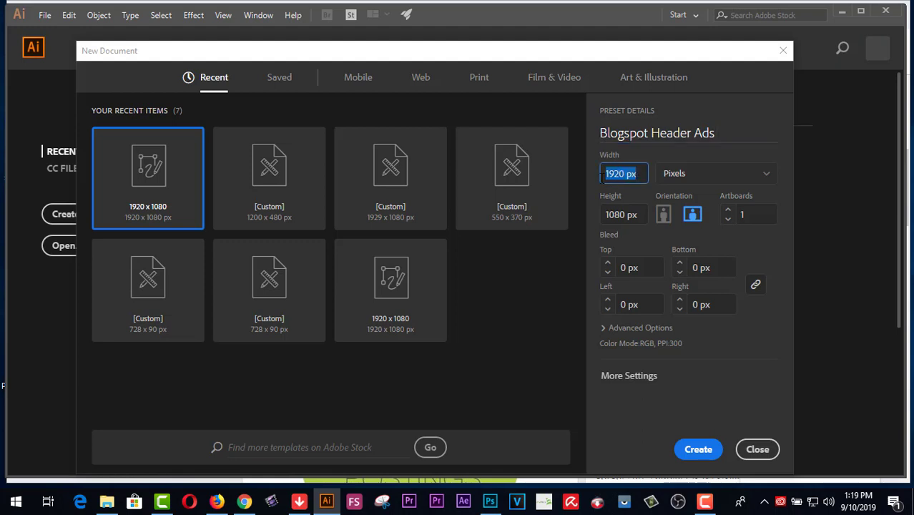
{"action": "type", "text": "729"}
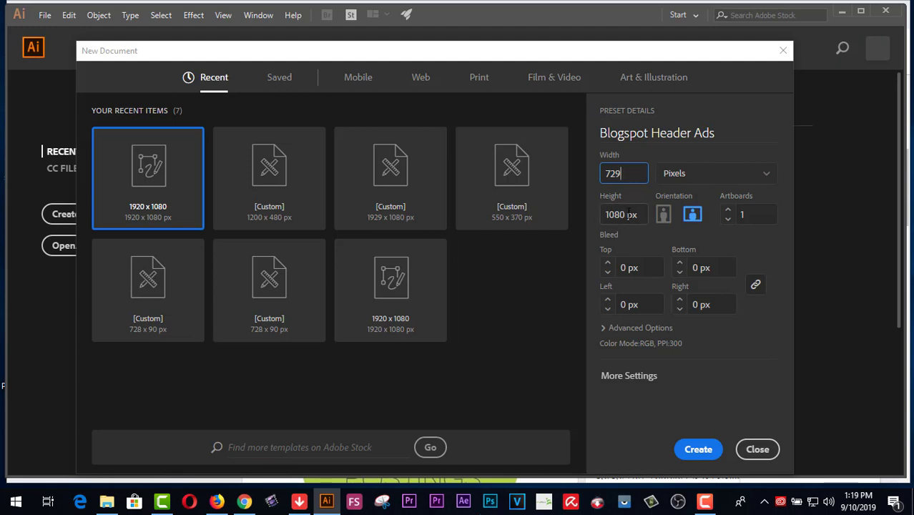
{"action": "left_click_drag", "start_coordinate": [629, 214], "coordinate": [599, 216]}
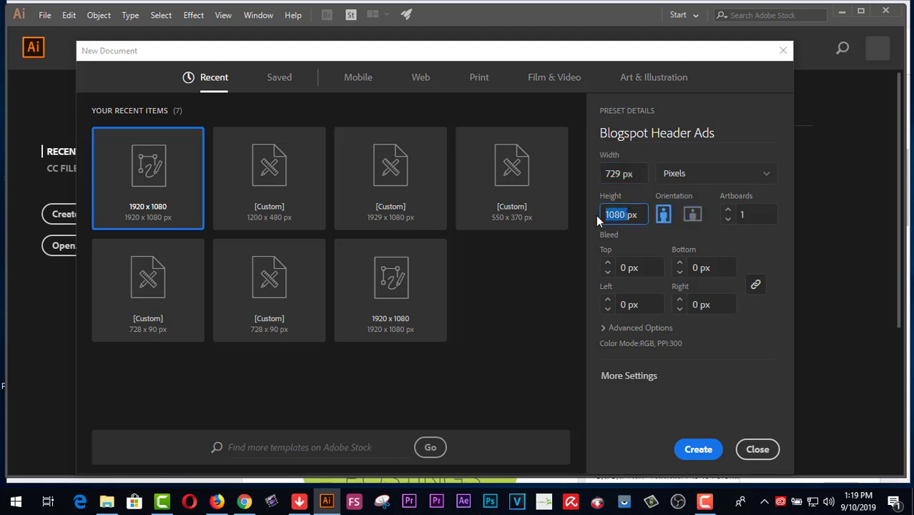
{"action": "type", "text": "90px"}
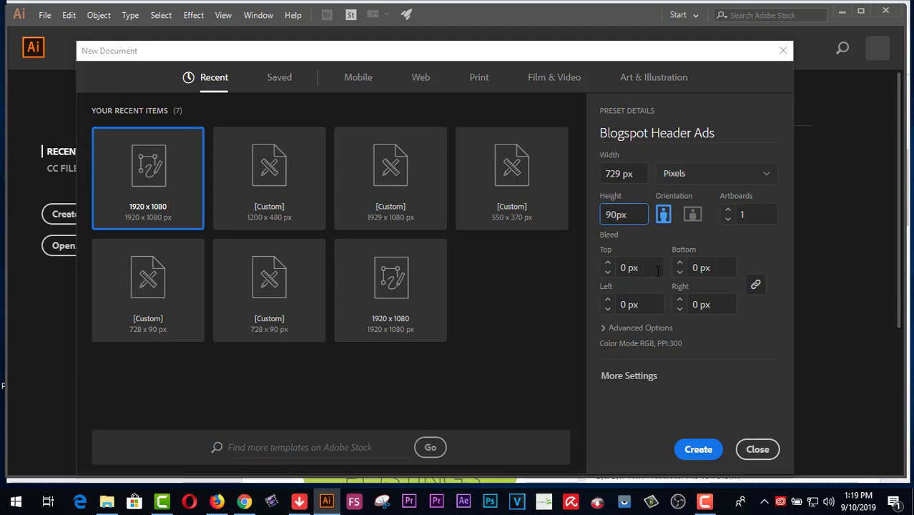
{"action": "left_click", "coordinate": [698, 451]}
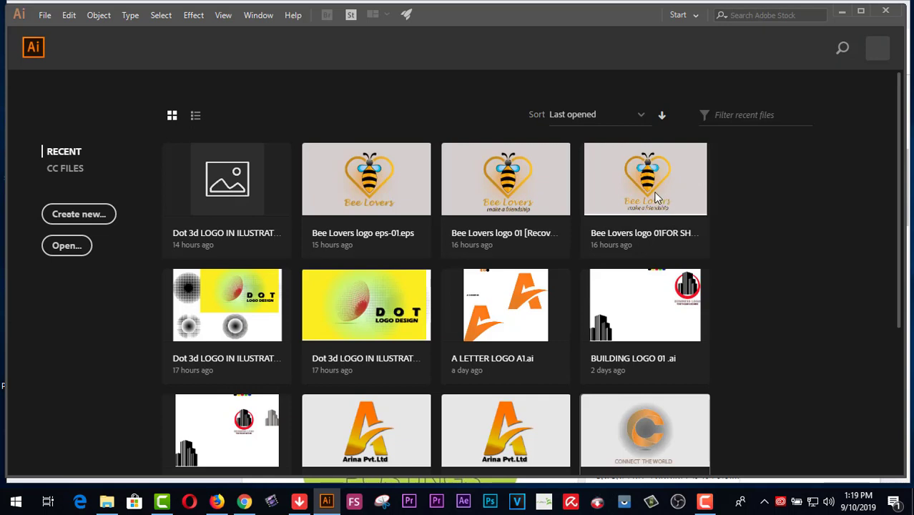
{"action": "left_click", "coordinate": [48, 14]}
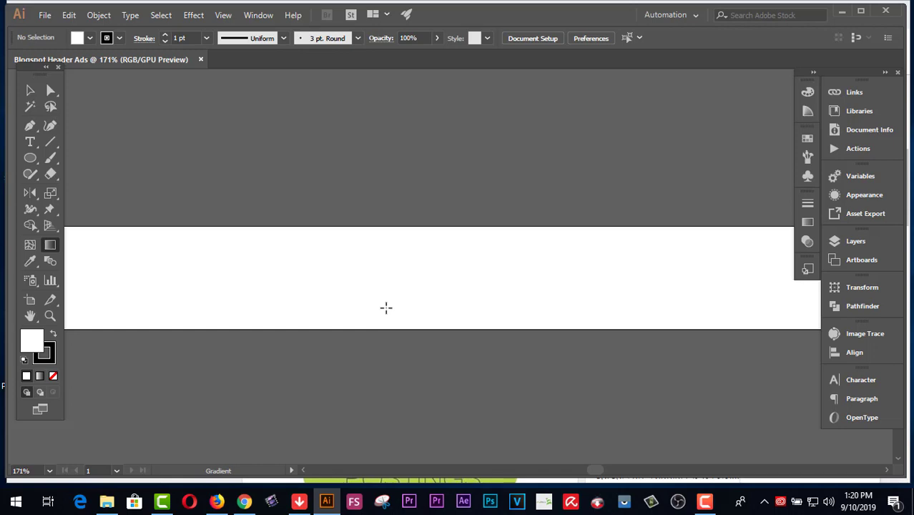
Set the stroke to none and the fill to light grey CCCCCC
{"action": "key", "text": "ctrl+minus"}
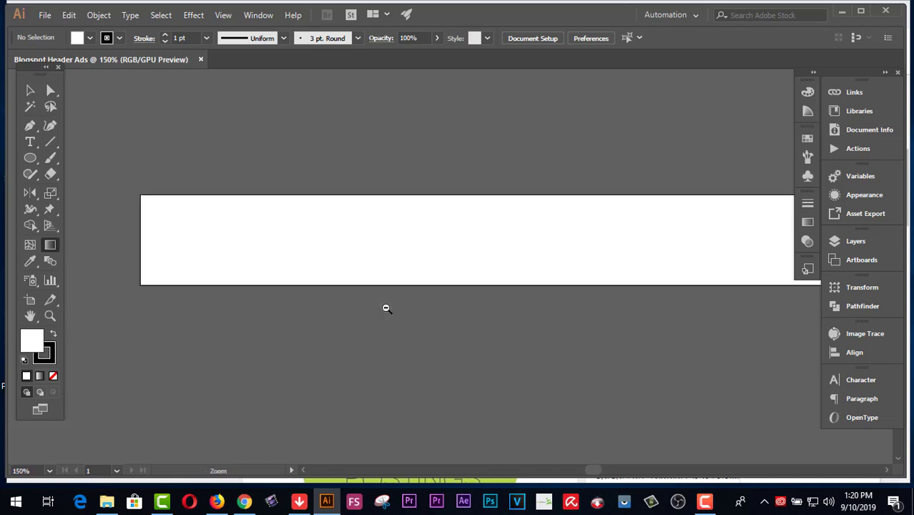
{"action": "left_click", "coordinate": [30, 316]}
{"action": "left_click_drag", "start_coordinate": [553, 247], "coordinate": [518, 293]}
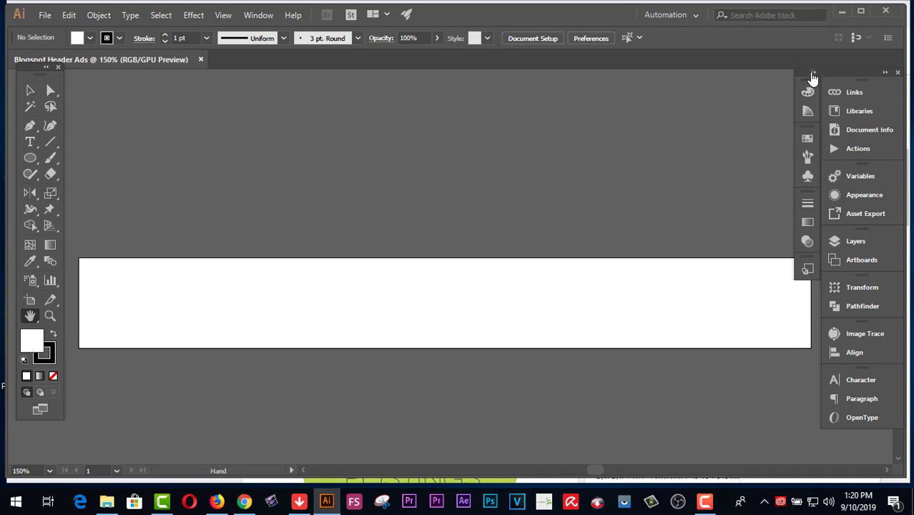
{"action": "left_click_drag", "start_coordinate": [398, 284], "coordinate": [395, 249]}
{"action": "key", "text": "ctrl+space"}
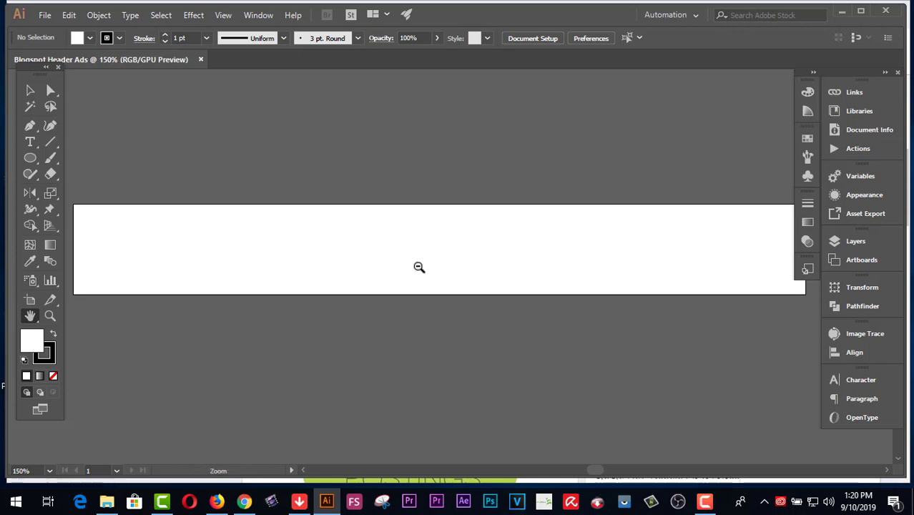
{"action": "left_click", "coordinate": [420, 267], "text": "ctrl+alt"}
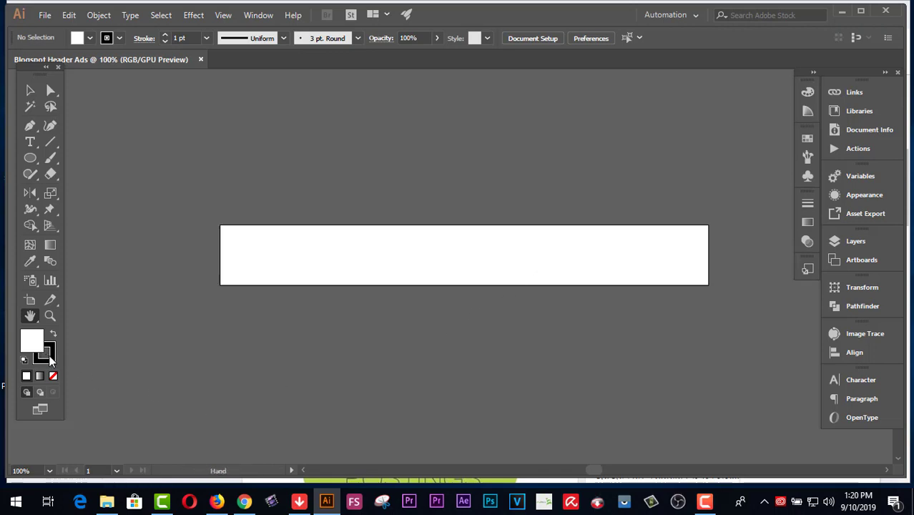
{"action": "left_click", "coordinate": [53, 375]}
{"action": "left_click", "coordinate": [53, 333]}
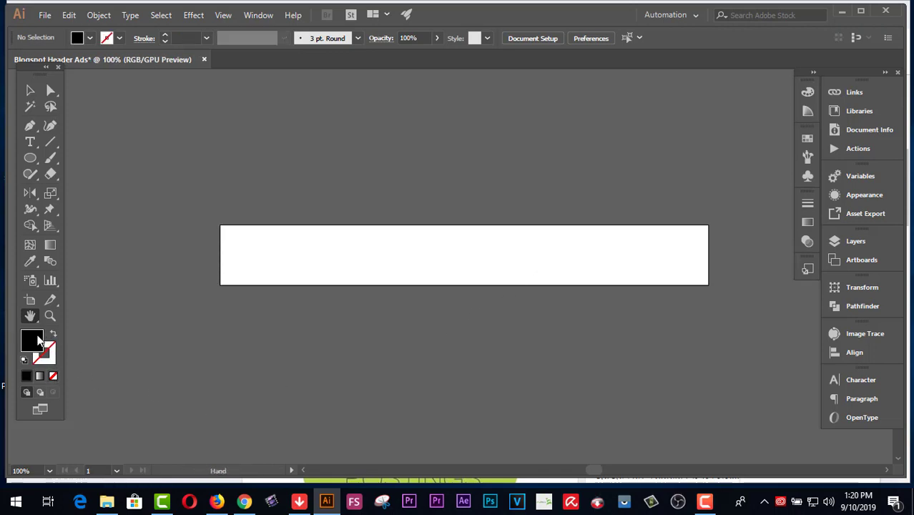
{"action": "double_click", "coordinate": [39, 341]}
{"action": "left_click", "coordinate": [580, 166]}
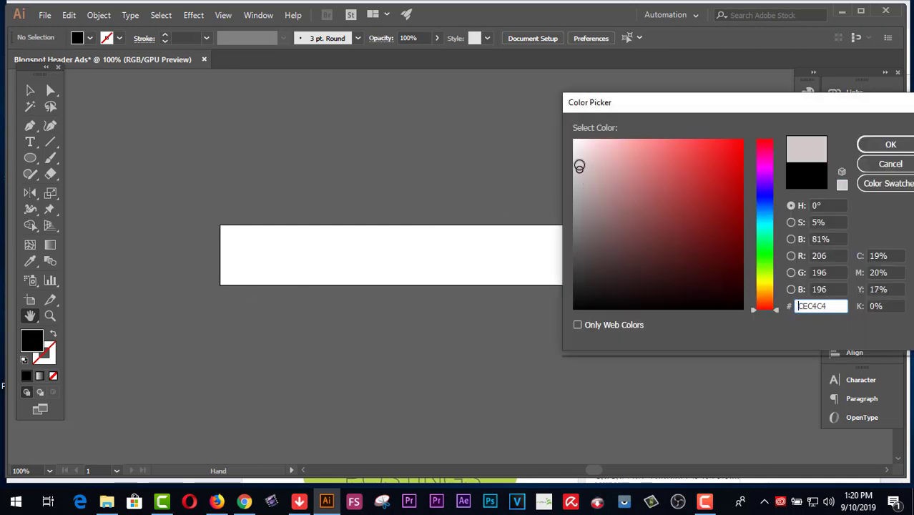
{"action": "left_click_drag", "start_coordinate": [579, 166], "coordinate": [574, 172]}
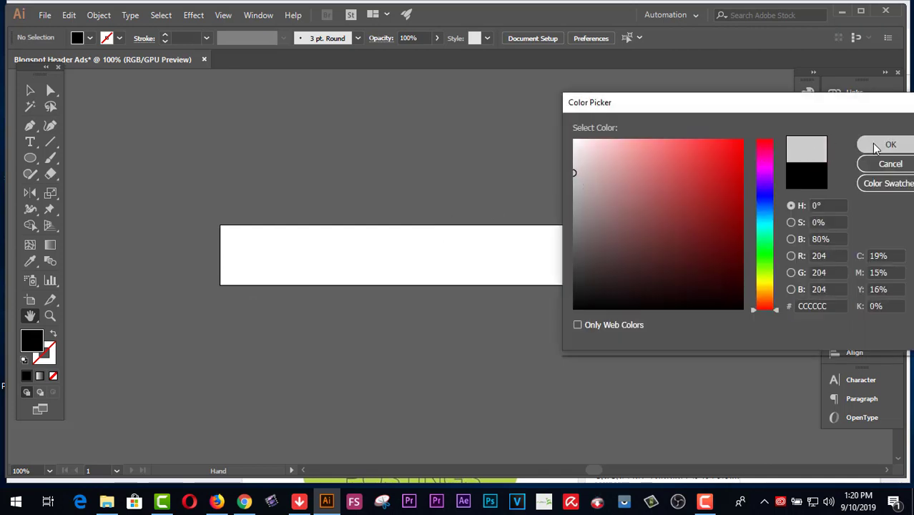
{"action": "left_click", "coordinate": [876, 148]}
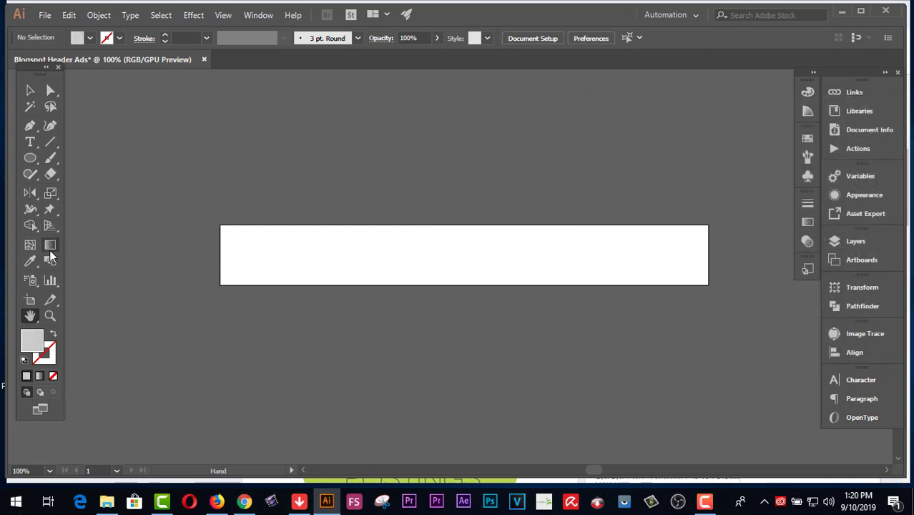
Add a text line reading "WELCOME TO" in the upper part of the banner
{"action": "left_click", "coordinate": [50, 315]}
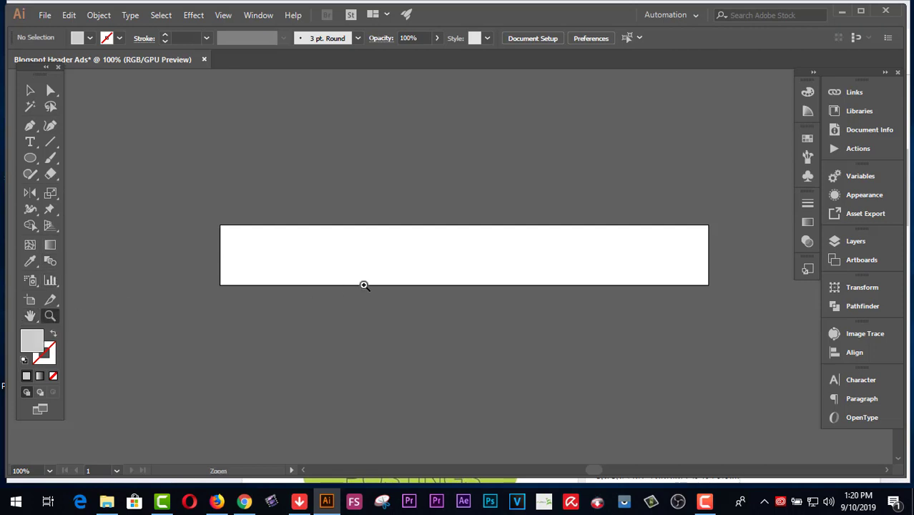
{"action": "left_click", "coordinate": [30, 141]}
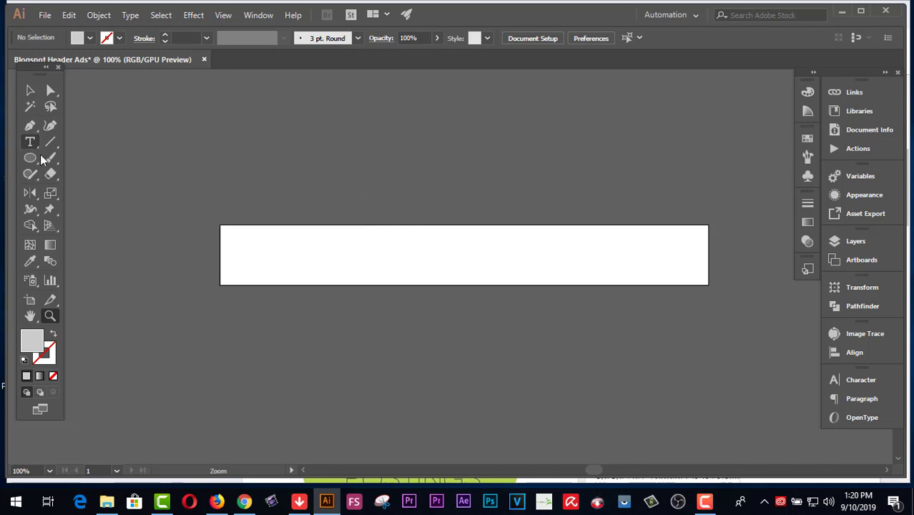
{"action": "left_click", "coordinate": [352, 248]}
{"action": "left_click", "coordinate": [396, 244]}
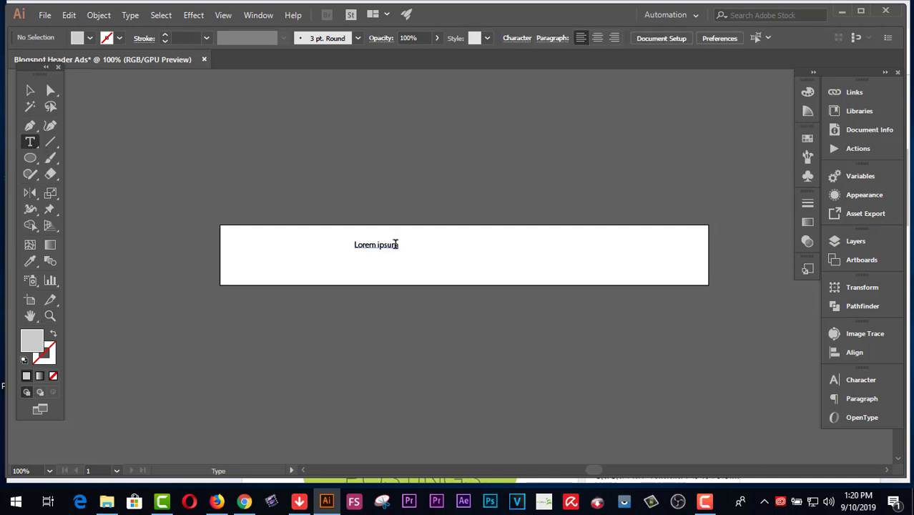
{"action": "left_click_drag", "start_coordinate": [397, 244], "coordinate": [350, 242]}
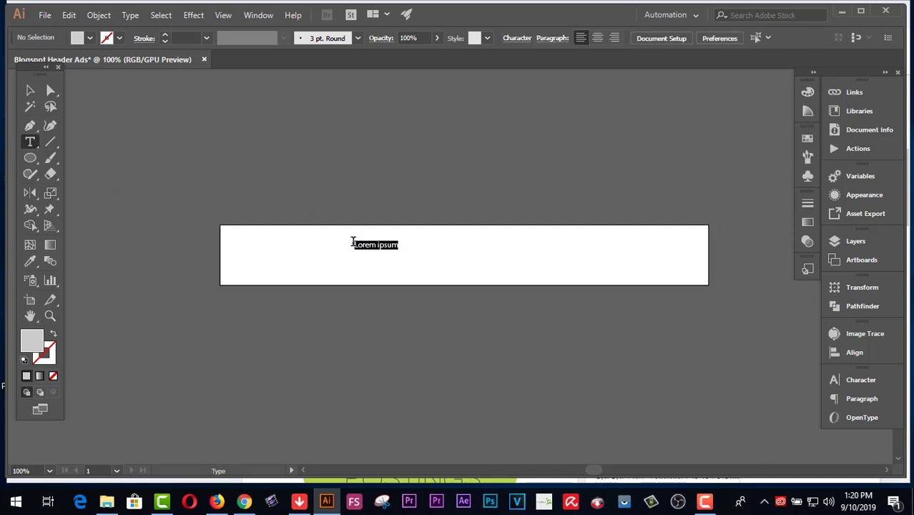
{"action": "type", "text": "W"}
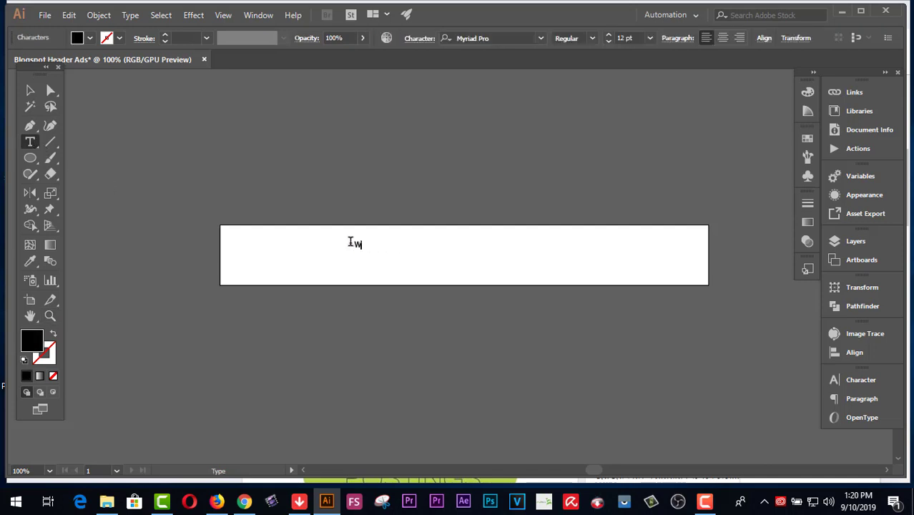
{"action": "type", "text": "ELCOM"}
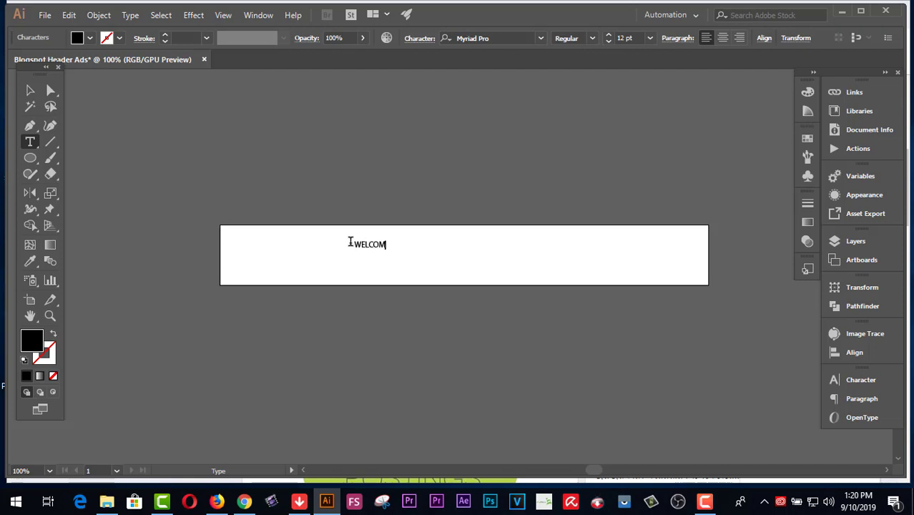
{"action": "type", "text": "E TO MY"}
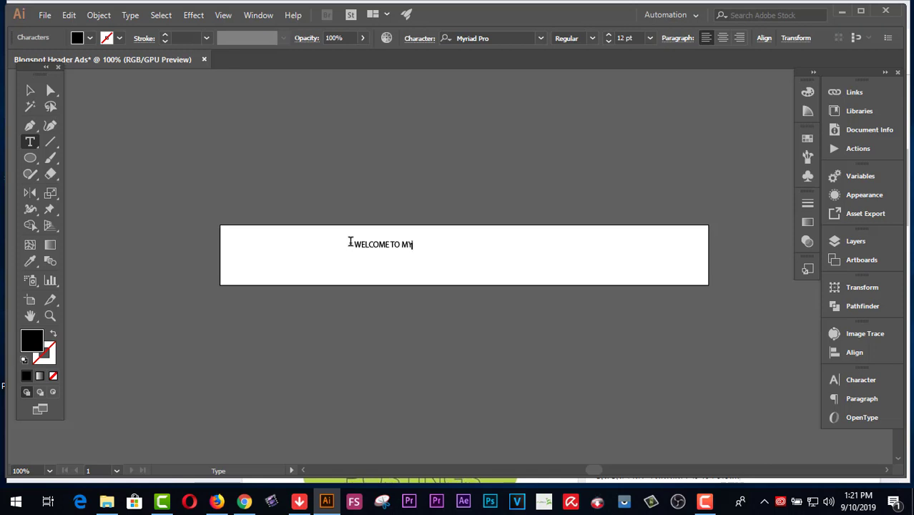
{"action": "key", "text": "BackSpace"}
{"action": "key", "text": "BackSpace"}
{"action": "key", "text": "BackSpace"}
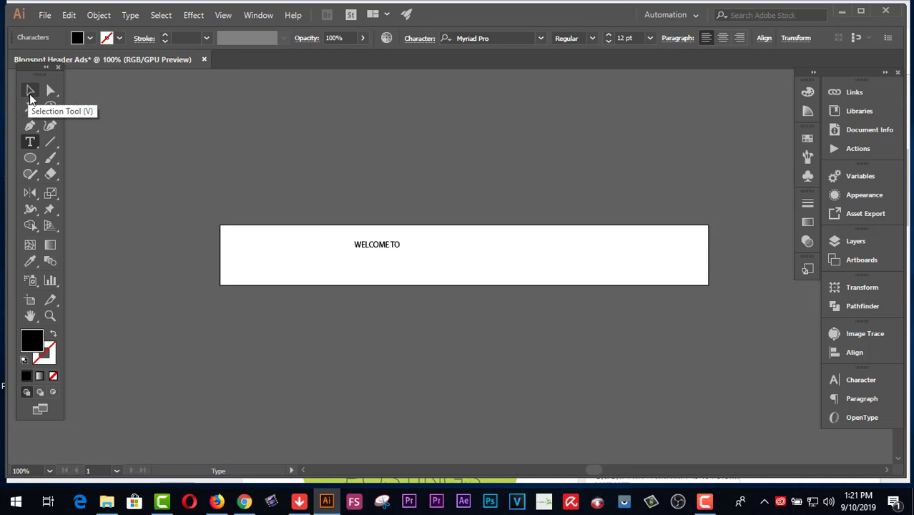
Enlarge the "WELCOME TO" text to about 35.63 pt and move it to the banner's upper middle
{"action": "left_click", "coordinate": [30, 91]}
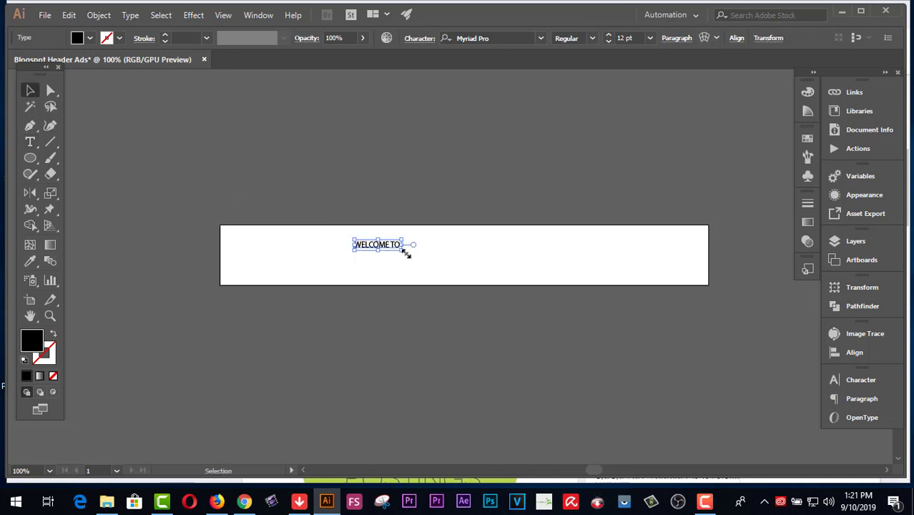
{"action": "left_click_drag", "start_coordinate": [406, 253], "coordinate": [527, 272]}
{"action": "left_click_drag", "start_coordinate": [460, 257], "coordinate": [560, 262]}
{"action": "left_click_drag", "start_coordinate": [475, 266], "coordinate": [489, 251]}
{"action": "left_click_drag", "start_coordinate": [489, 247], "coordinate": [470, 254]}
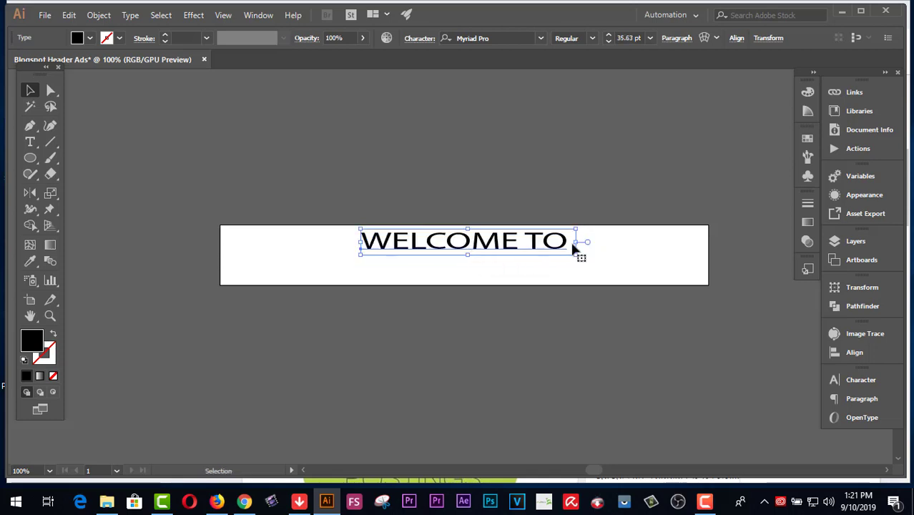
Stretch the "WELCOME TO" text wider on both sides and flatten it to about 31.28 pt
{"action": "left_click_drag", "start_coordinate": [576, 245], "coordinate": [631, 244]}
{"action": "left_click_drag", "start_coordinate": [360, 241], "coordinate": [325, 241]}
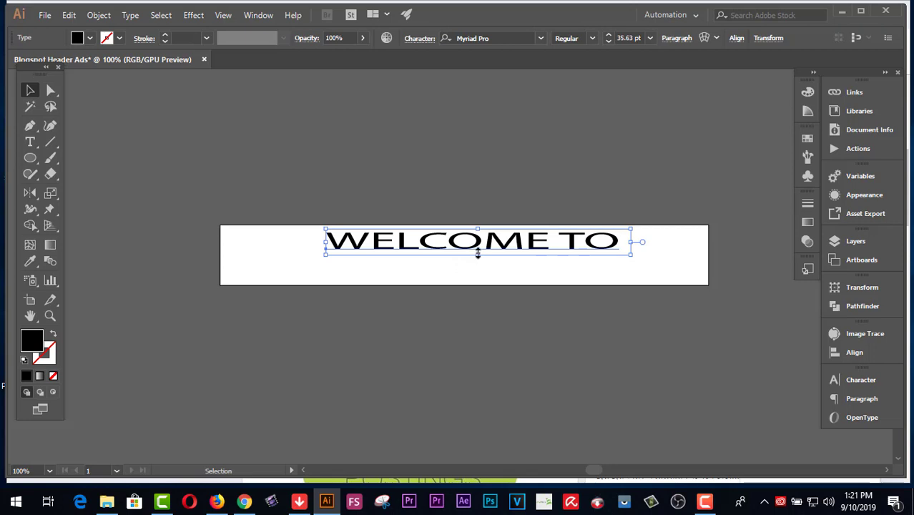
{"action": "left_click_drag", "start_coordinate": [478, 253], "coordinate": [479, 230]}
{"action": "left_click", "coordinate": [479, 276]}
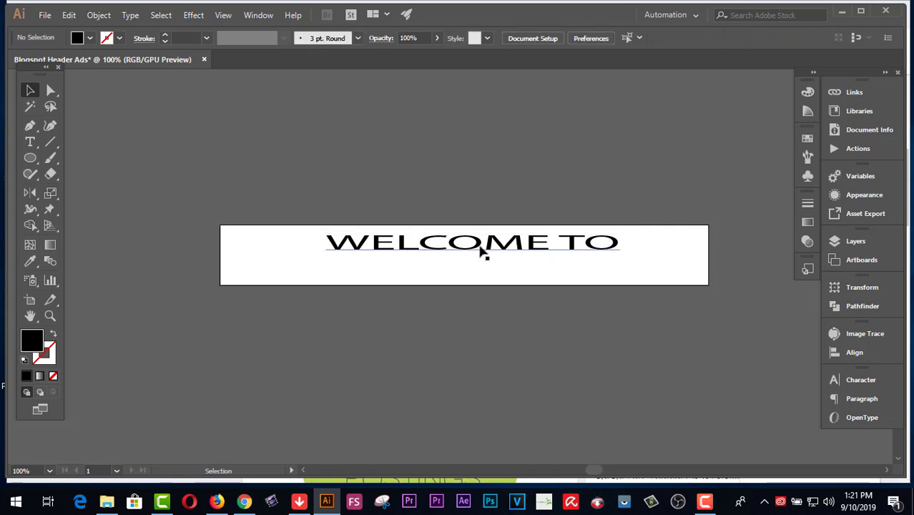
Nudge the "WELCOME TO" text slightly down and place a copy of it directly below
{"action": "left_click_drag", "start_coordinate": [478, 250], "coordinate": [476, 250]}
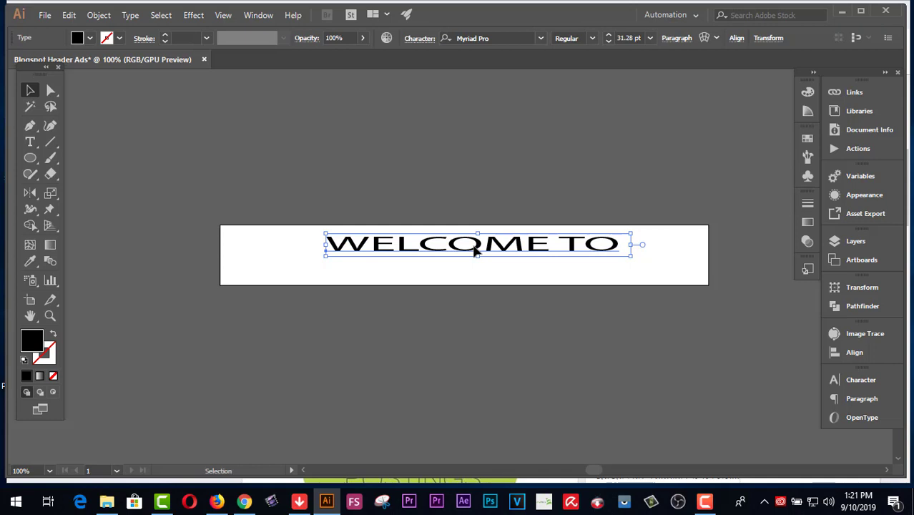
{"action": "left_click_drag", "start_coordinate": [475, 248], "coordinate": [474, 276]}
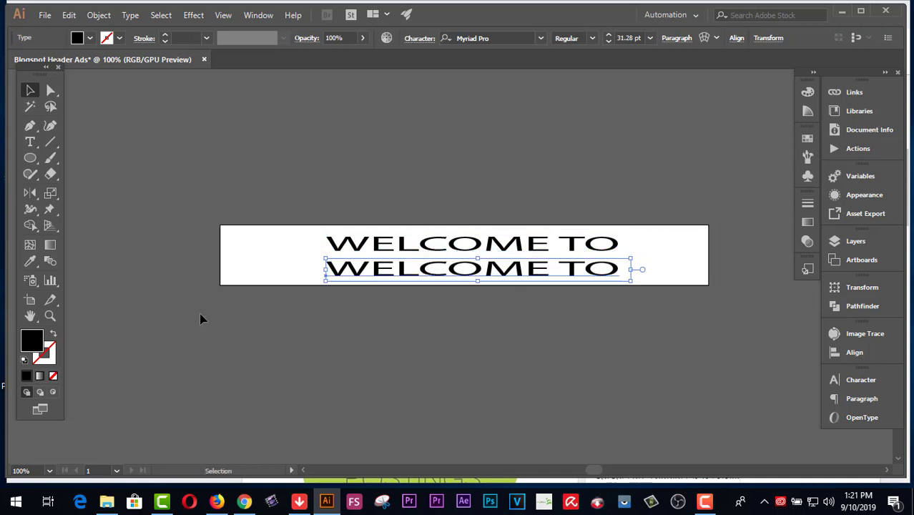
Replace the lower "WELCOME TO" copy's text with "kalimctg"
{"action": "left_click", "coordinate": [28, 145]}
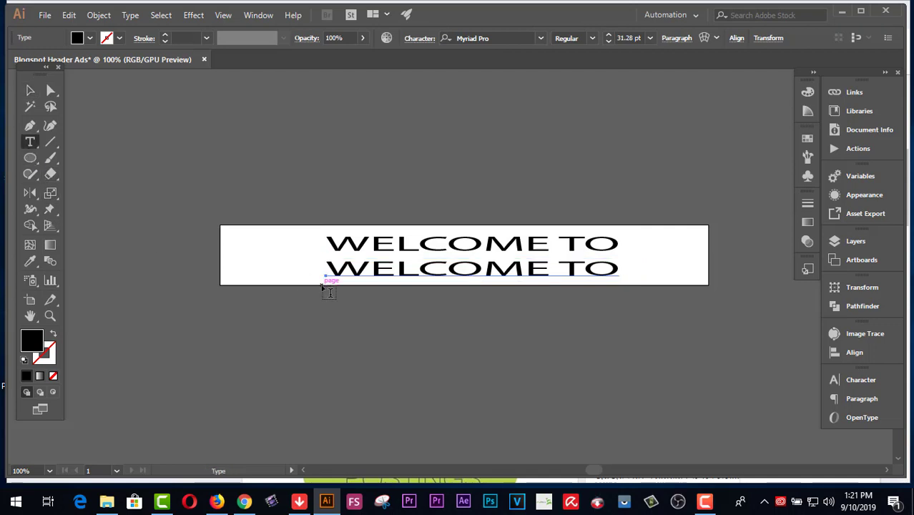
{"action": "left_click_drag", "start_coordinate": [329, 264], "coordinate": [726, 272]}
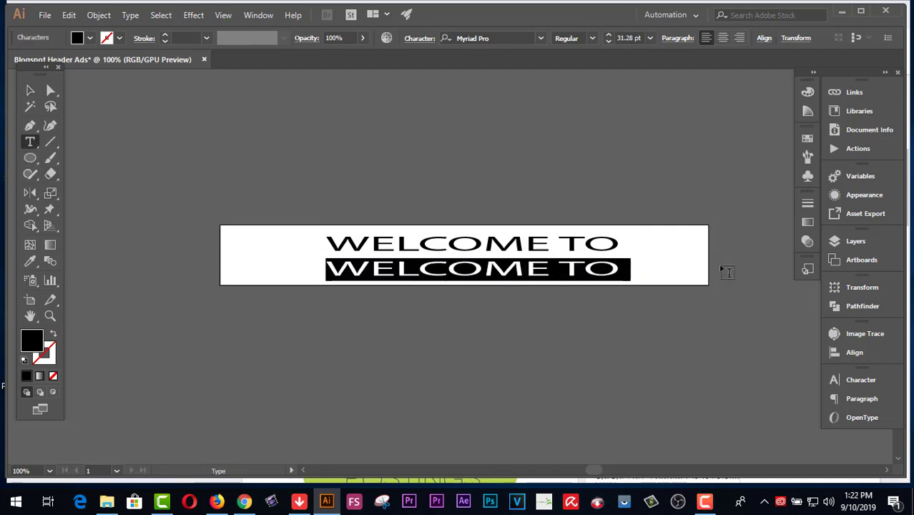
{"action": "type", "text": "kali"}
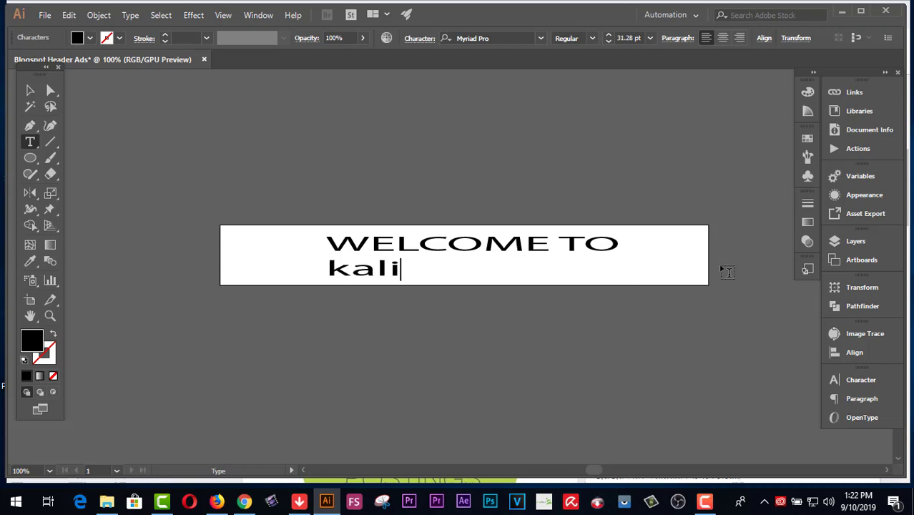
{"action": "type", "text": "mc"}
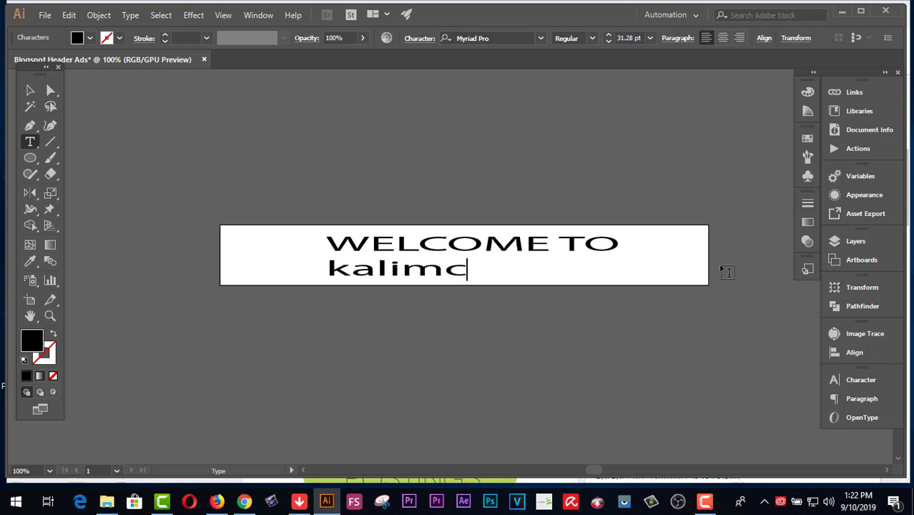
{"action": "type", "text": "tg"}
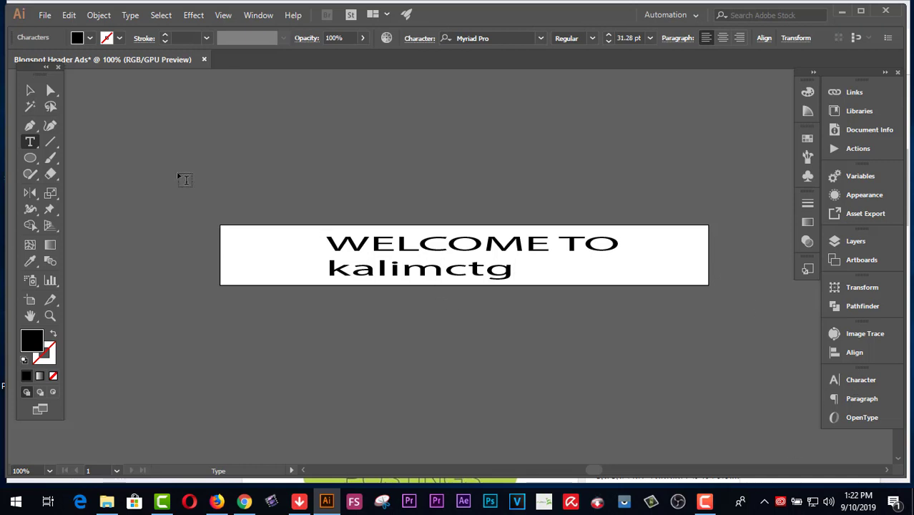
Stretch the "kalimctg" text wider so it nearly spans the line above, and flatten it to about 28.52 pt
{"action": "left_click", "coordinate": [31, 93]}
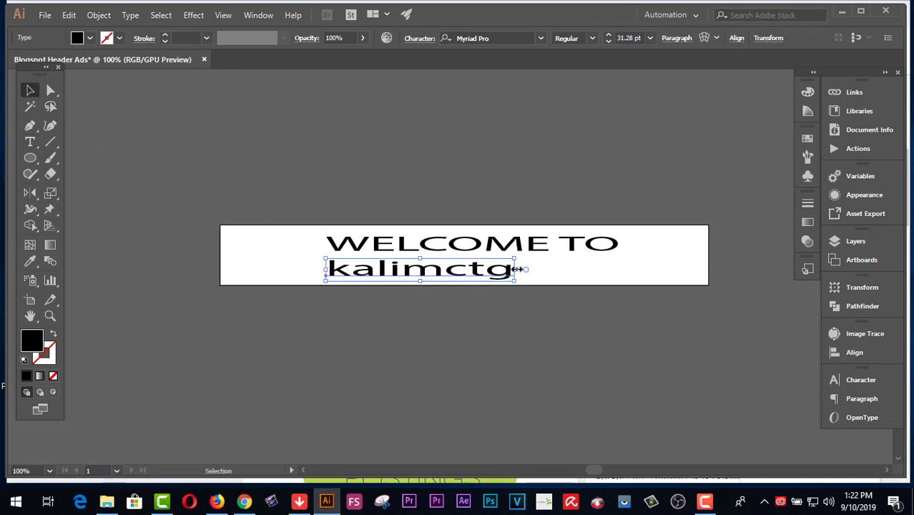
{"action": "left_click_drag", "start_coordinate": [514, 269], "coordinate": [614, 269]}
{"action": "left_click_drag", "start_coordinate": [326, 269], "coordinate": [327, 269]}
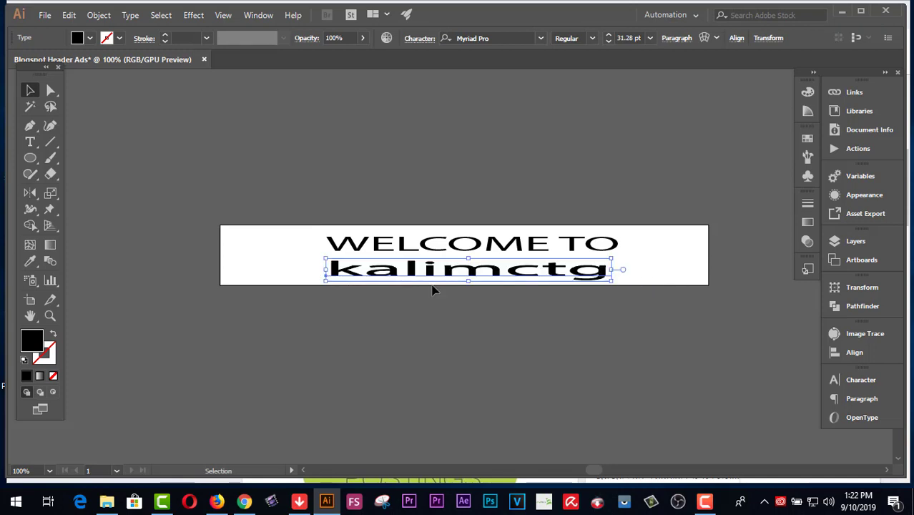
{"action": "left_click_drag", "start_coordinate": [469, 280], "coordinate": [469, 281]}
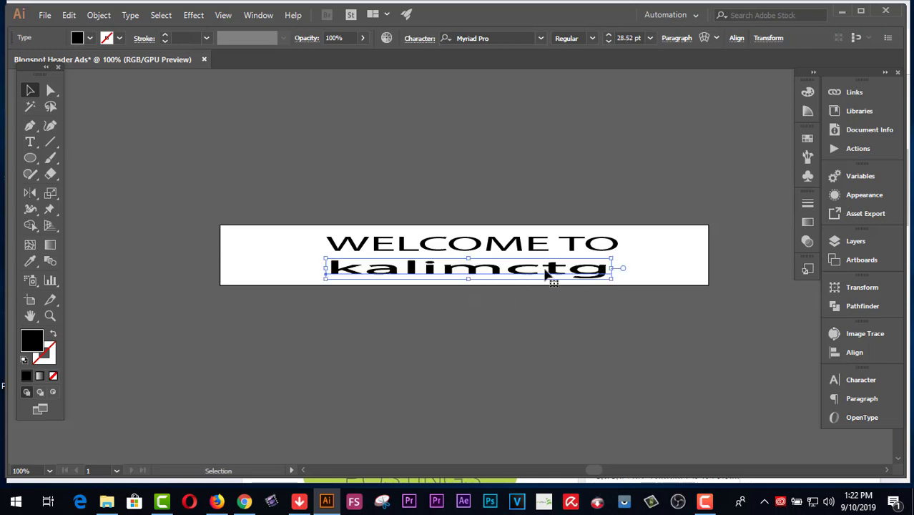
{"action": "mouse_move", "coordinate": [549, 269]}
{"action": "left_mouse_down"}
{"action": "mouse_move", "coordinate": [565, 274]}
{"action": "mouse_move", "coordinate": [550, 272]}
{"action": "left_mouse_up"}
{"action": "left_click", "coordinate": [525, 287]}
Widen the "WELCOME TO" text on both sides so it extends beyond the "kalimctg" line
{"action": "left_click", "coordinate": [357, 247]}
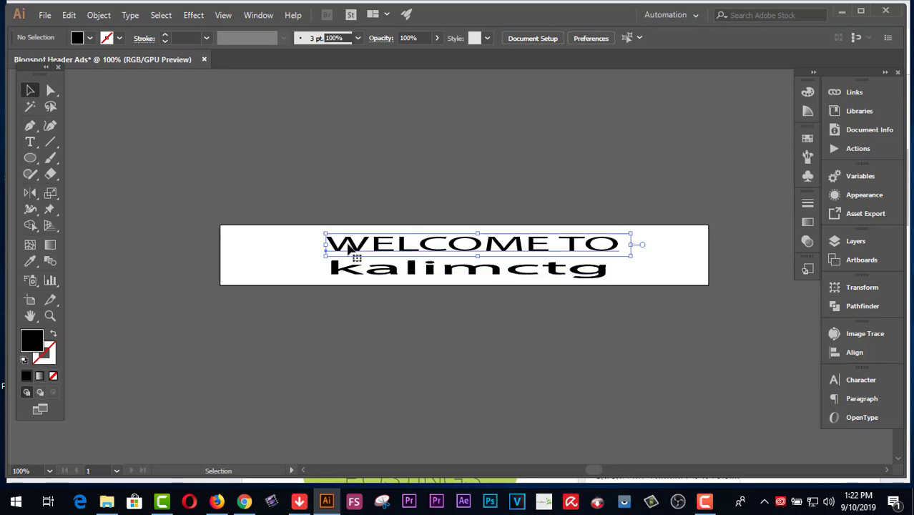
{"action": "left_click_drag", "start_coordinate": [326, 244], "coordinate": [290, 245]}
{"action": "left_click_drag", "start_coordinate": [633, 245], "coordinate": [659, 245]}
{"action": "left_click", "coordinate": [656, 267]}
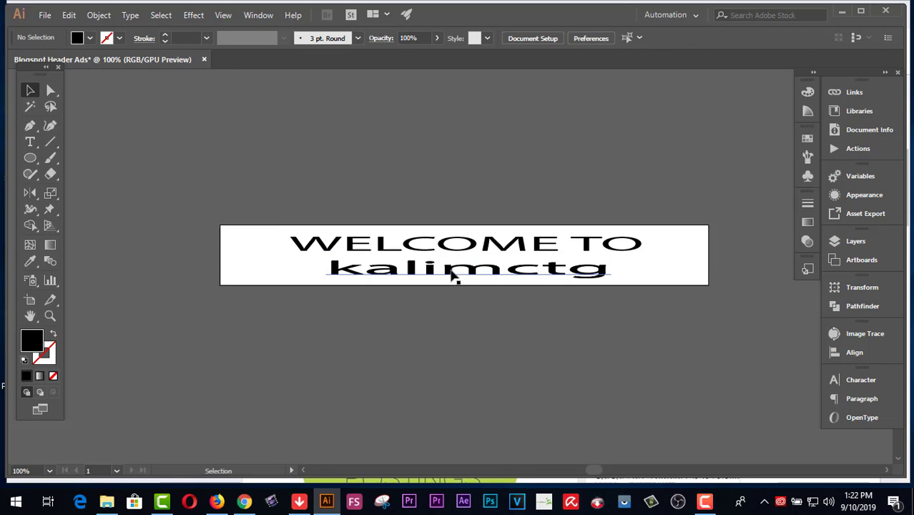
Switch to Chrome and check the blog name in the address of the kalimctg.blogspot.com page
{"action": "left_click", "coordinate": [49, 316]}
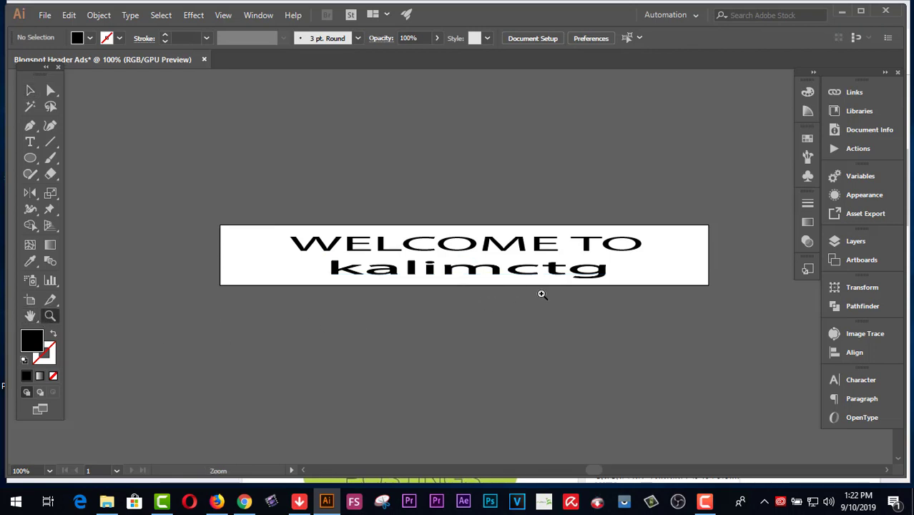
{"action": "left_click", "coordinate": [541, 295]}
{"action": "left_click", "coordinate": [30, 317]}
{"action": "left_click_drag", "start_coordinate": [276, 271], "coordinate": [365, 296]}
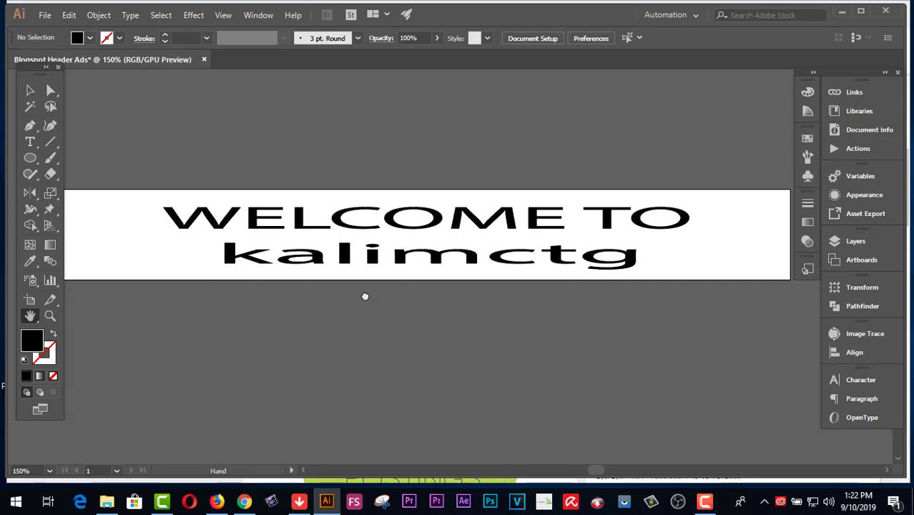
{"action": "left_click", "coordinate": [244, 502]}
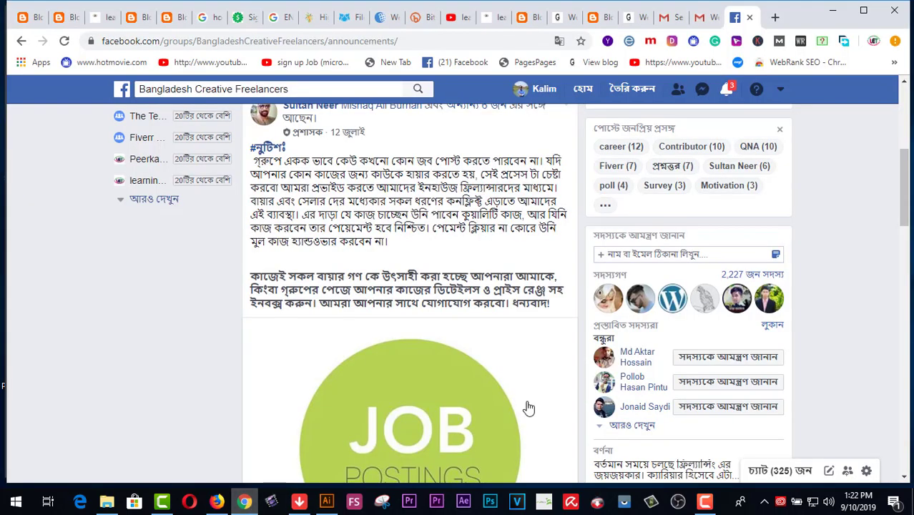
{"action": "left_click", "coordinate": [100, 17]}
{"action": "scroll", "coordinate": [413, 318], "scroll_direction": "up", "scroll_amount": 3}
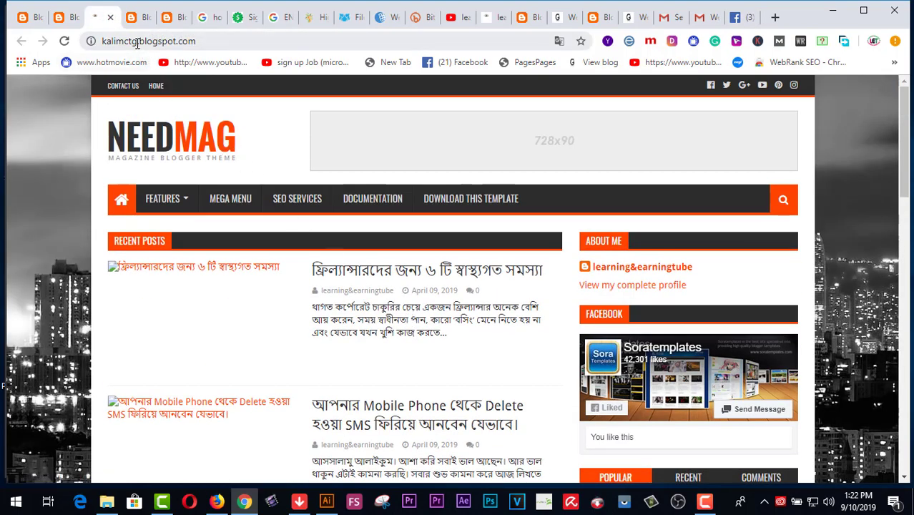
{"action": "left_click_drag", "start_coordinate": [138, 42], "coordinate": [101, 43]}
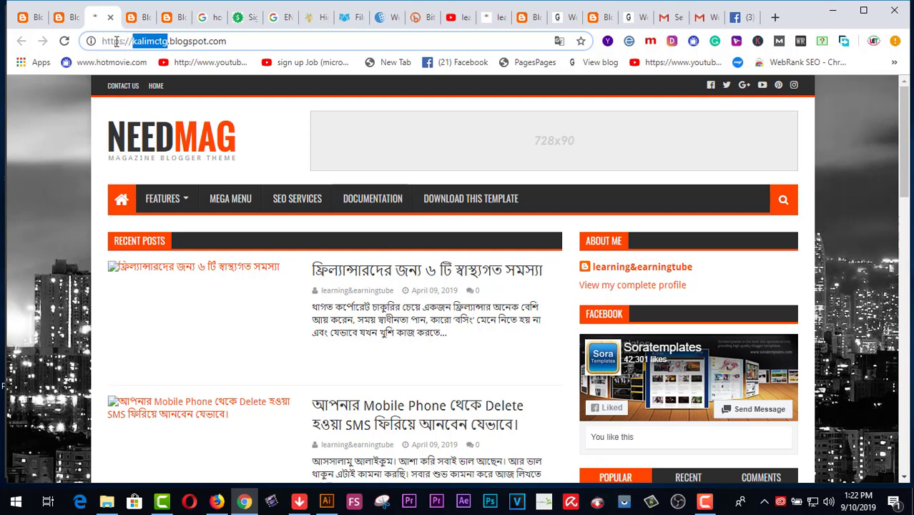
Return to Illustrator and convert both the "WELCOME TO" and "kalimctg" text lines to outlines
{"action": "left_click", "coordinate": [326, 502]}
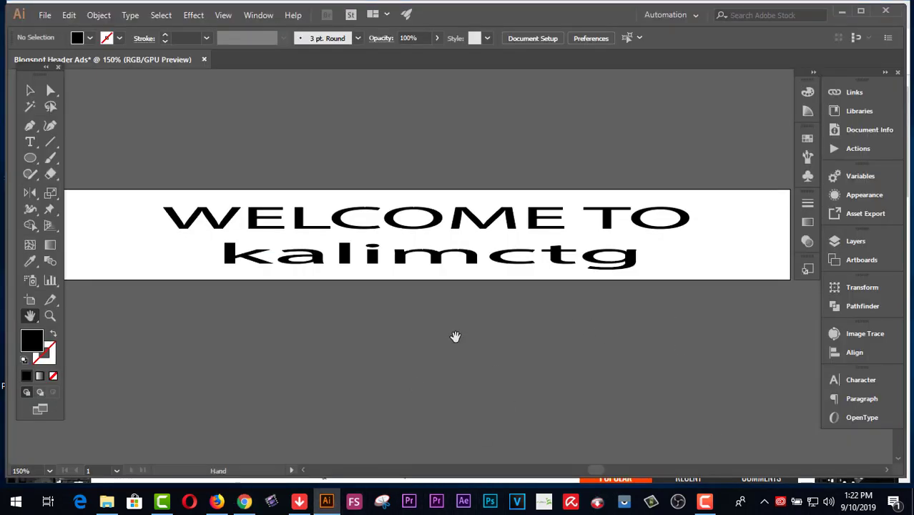
{"action": "left_click", "coordinate": [30, 90]}
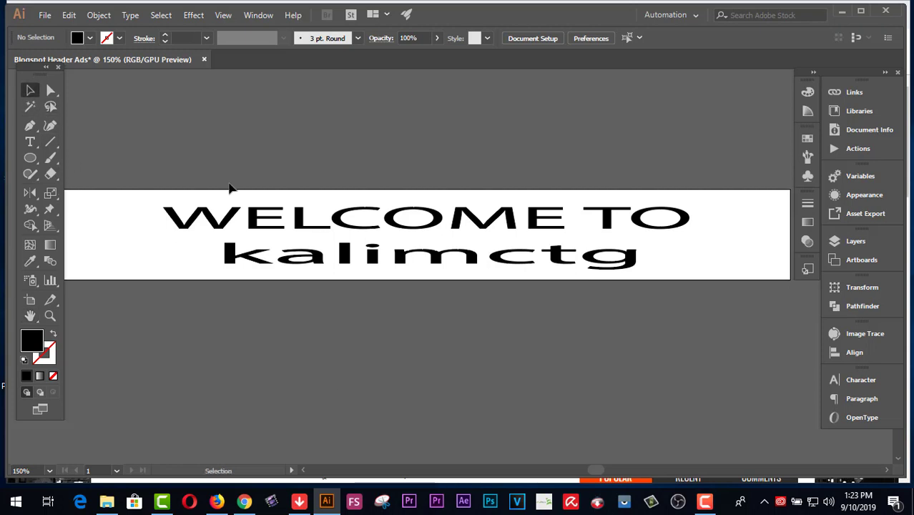
{"action": "left_click", "coordinate": [348, 269]}
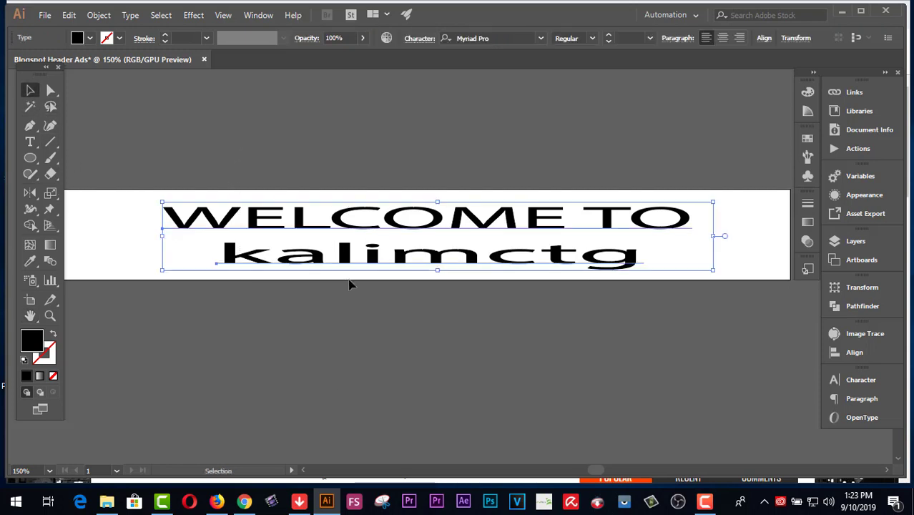
{"action": "right_click", "coordinate": [435, 236]}
{"action": "left_click", "coordinate": [482, 316]}
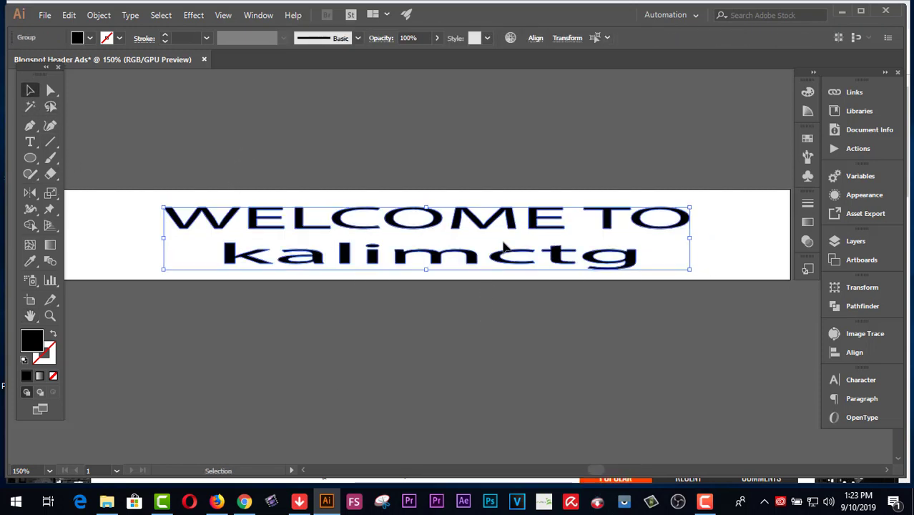
{"action": "left_click", "coordinate": [503, 161]}
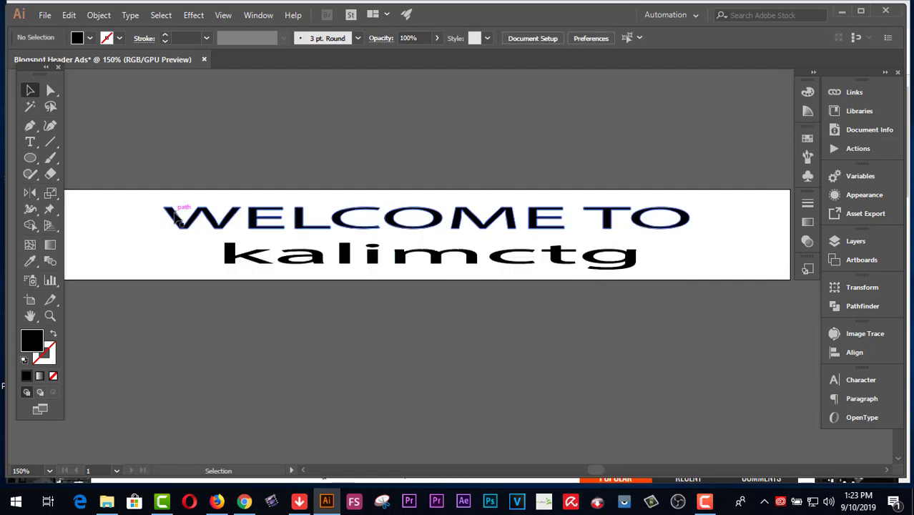
{"action": "left_click", "coordinate": [185, 214]}
{"action": "left_click", "coordinate": [321, 154]}
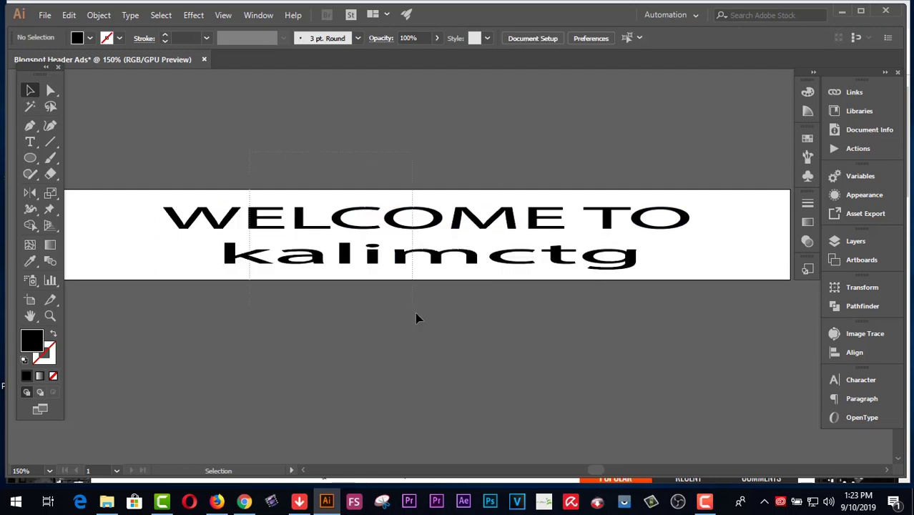
Align the two outlined text lines with each other by their horizontal centers
{"action": "key", "text": "ctrl+a"}
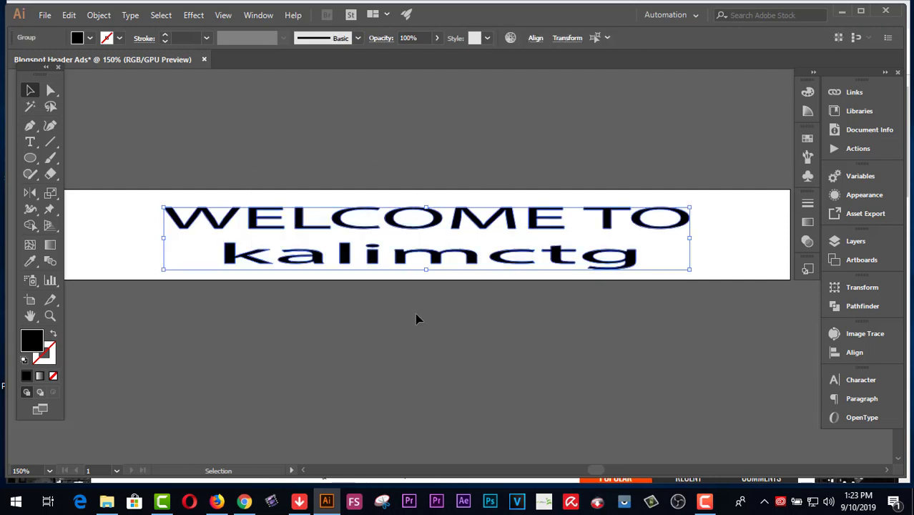
{"action": "left_click", "coordinate": [536, 39]}
{"action": "left_click", "coordinate": [424, 74]}
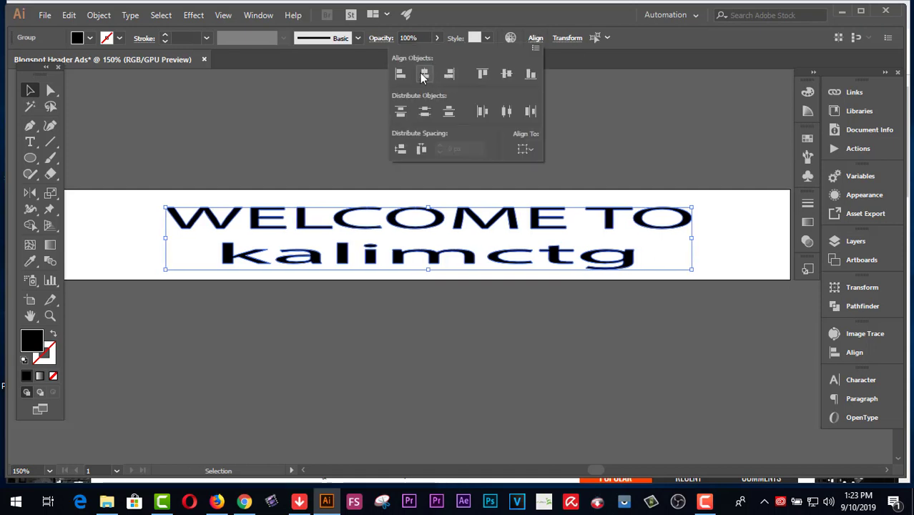
{"action": "left_click", "coordinate": [651, 120]}
{"action": "left_click", "coordinate": [676, 235]}
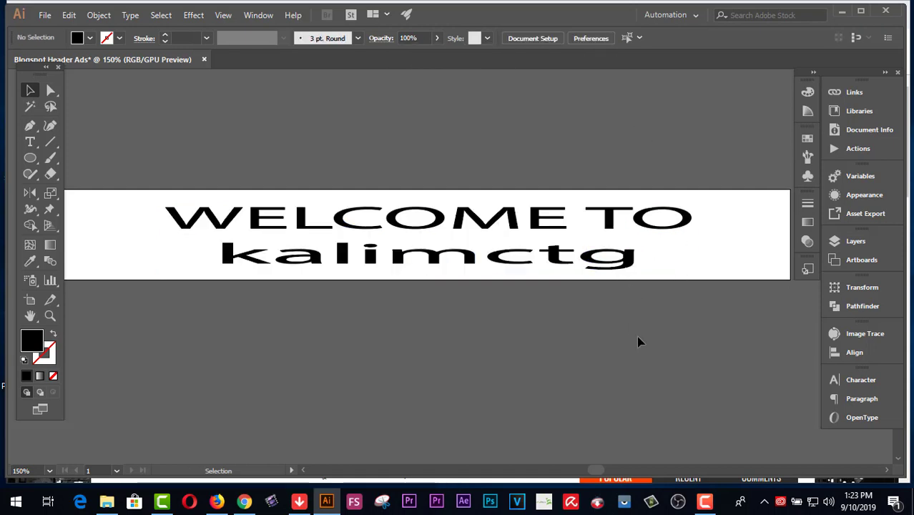
Fill the "WELCOME TO" outlines with red DD2222
{"action": "left_click", "coordinate": [519, 230]}
{"action": "double_click", "coordinate": [32, 341]}
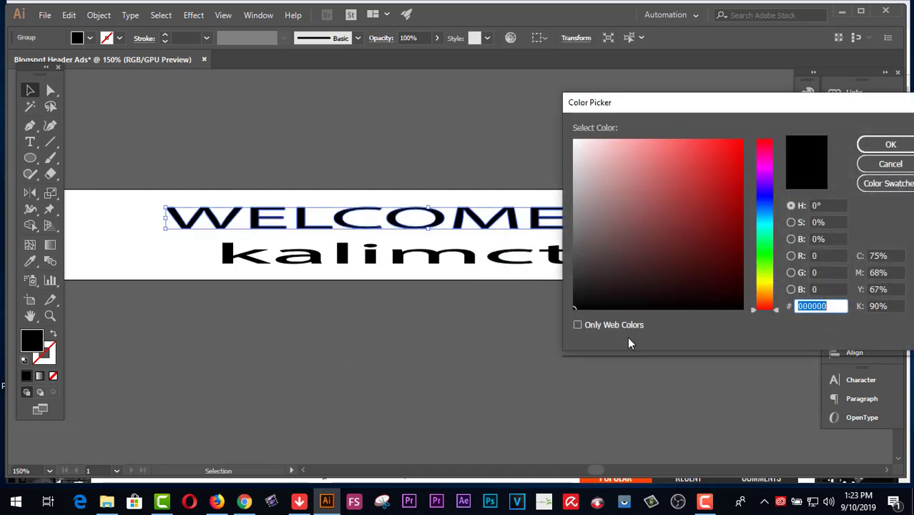
{"action": "mouse_move", "coordinate": [648, 257]}
{"action": "left_mouse_down"}
{"action": "mouse_move", "coordinate": [684, 194]}
{"action": "mouse_move", "coordinate": [719, 188]}
{"action": "mouse_move", "coordinate": [730, 171]}
{"action": "mouse_move", "coordinate": [719, 160]}
{"action": "left_mouse_up"}
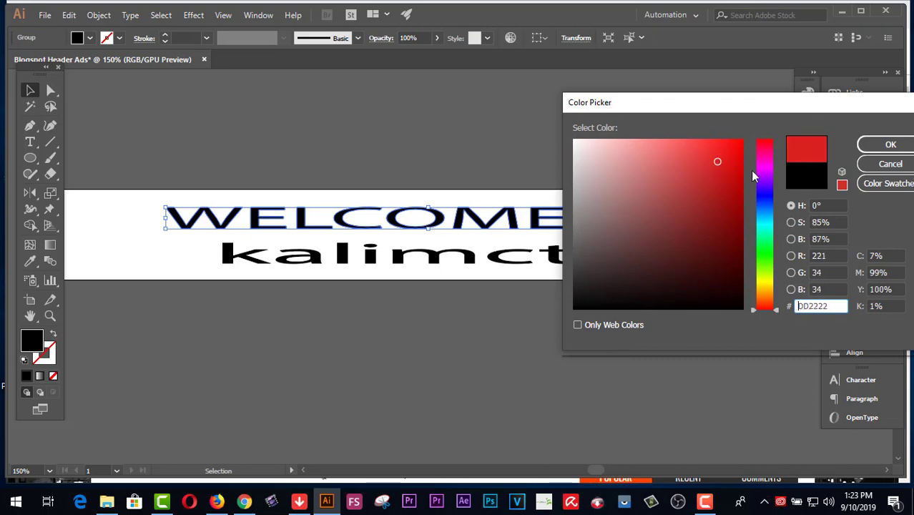
{"action": "left_click", "coordinate": [868, 147]}
{"action": "left_click", "coordinate": [597, 323]}
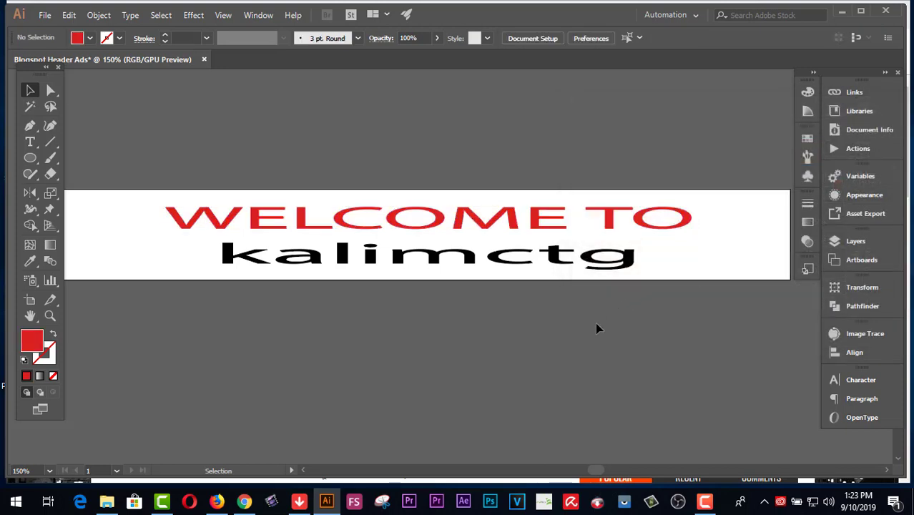
Give the red "WELCOME TO" outlines a gray 777474 stroke
{"action": "left_click", "coordinate": [612, 216]}
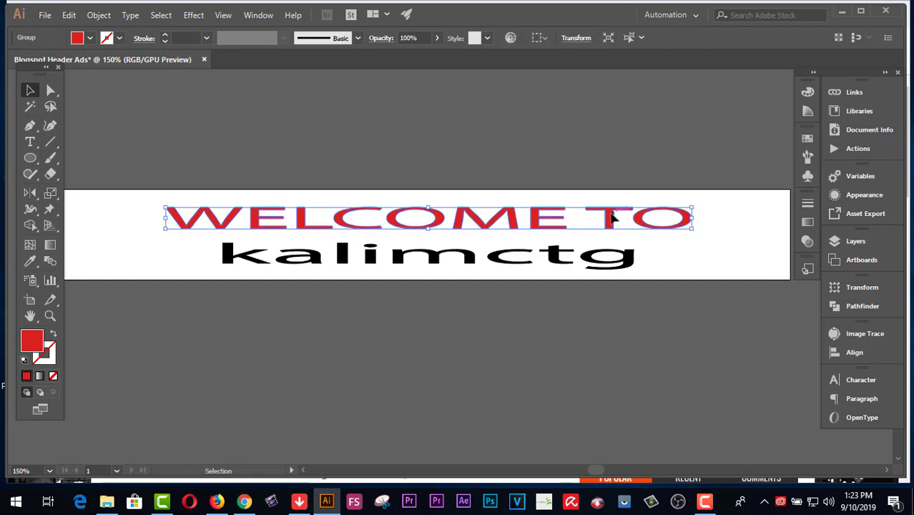
{"action": "double_click", "coordinate": [47, 355]}
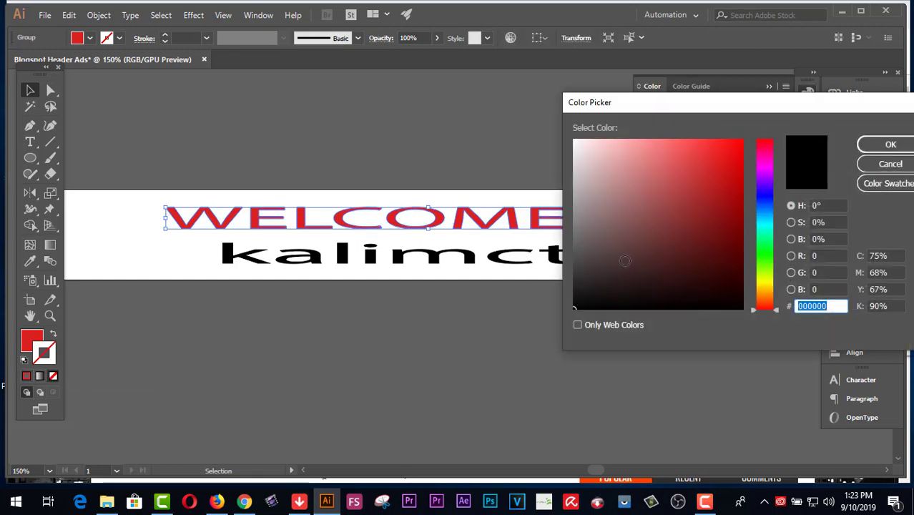
{"action": "left_click_drag", "start_coordinate": [624, 261], "coordinate": [579, 229]}
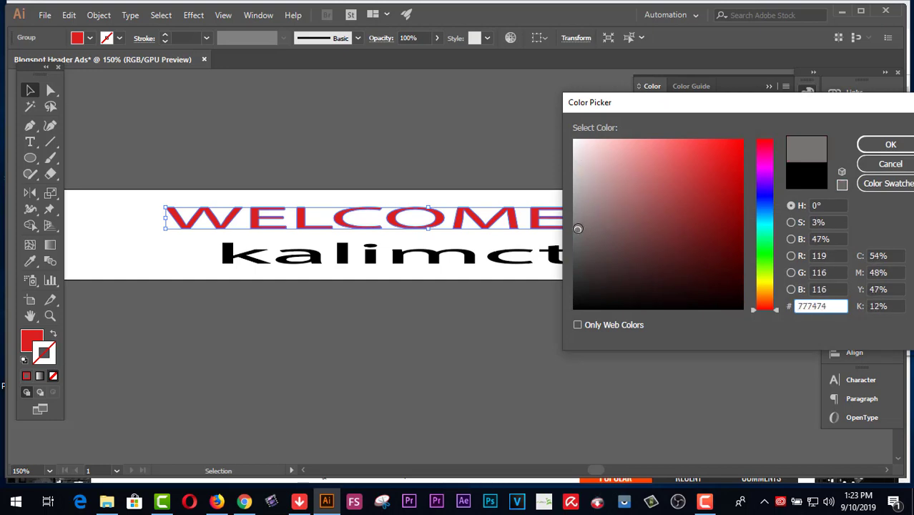
{"action": "left_click", "coordinate": [891, 144]}
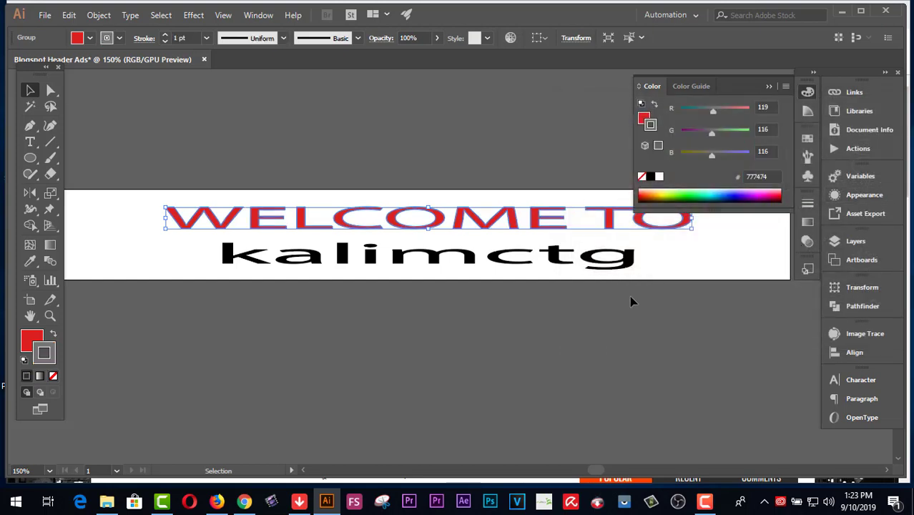
{"action": "left_click", "coordinate": [452, 327]}
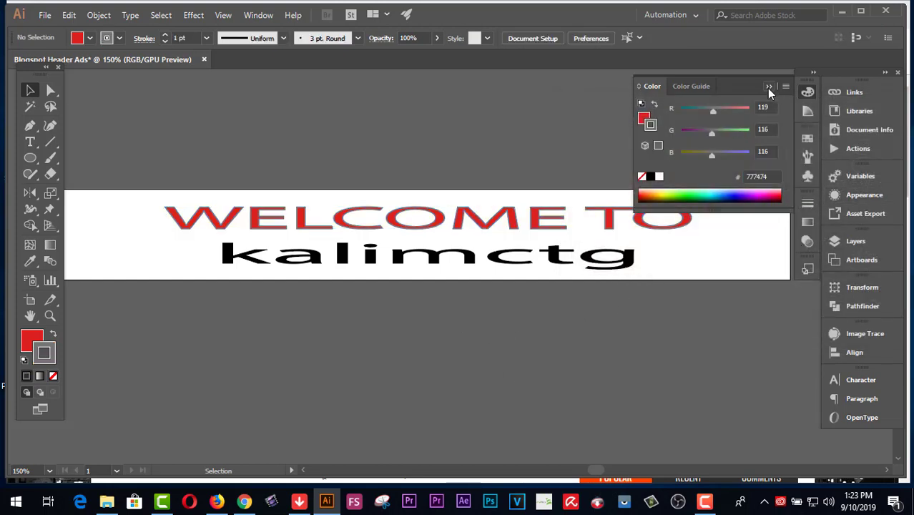
{"action": "left_click", "coordinate": [769, 86]}
{"action": "left_click", "coordinate": [617, 262]}
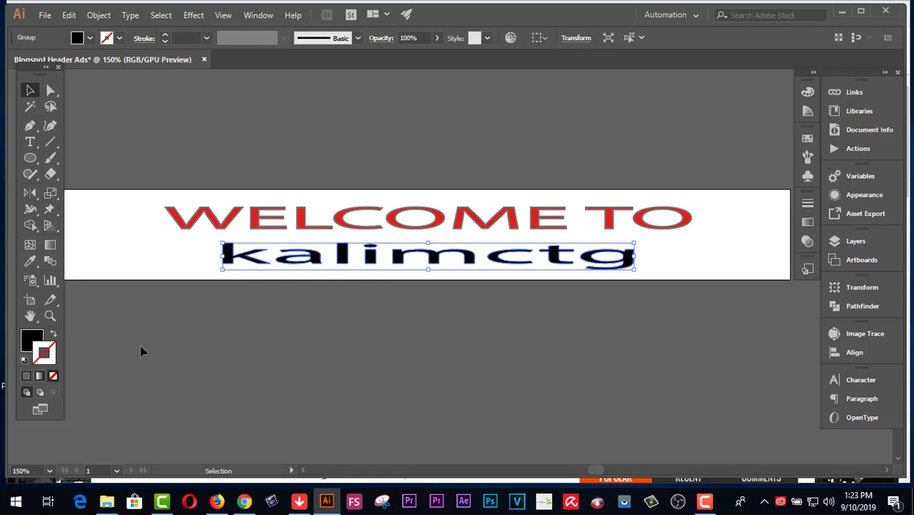
{"action": "left_click", "coordinate": [355, 362]}
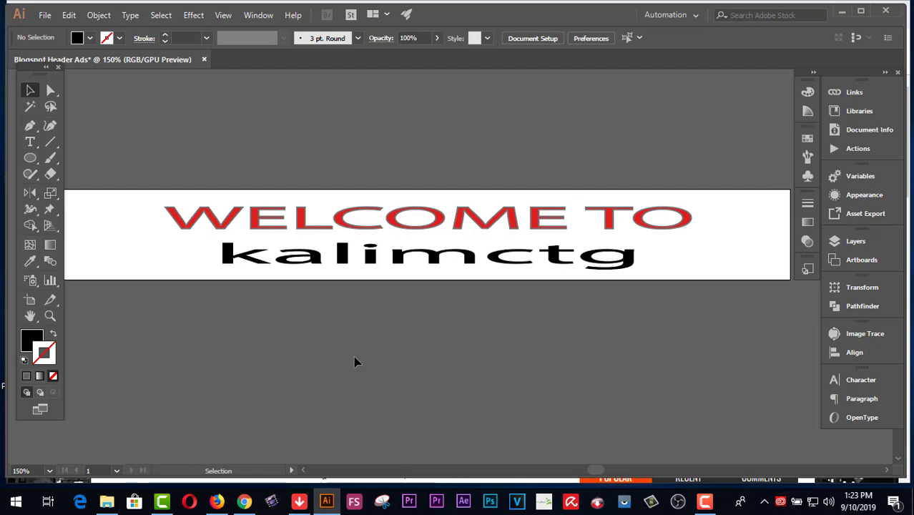
Start a Drop Shadow effect on both the "WELCOME TO" and "kalimctg" outlines with the preview turned on
{"action": "left_click", "coordinate": [422, 256], "text": "shift"}
{"action": "left_click", "coordinate": [416, 228], "text": "shift"}
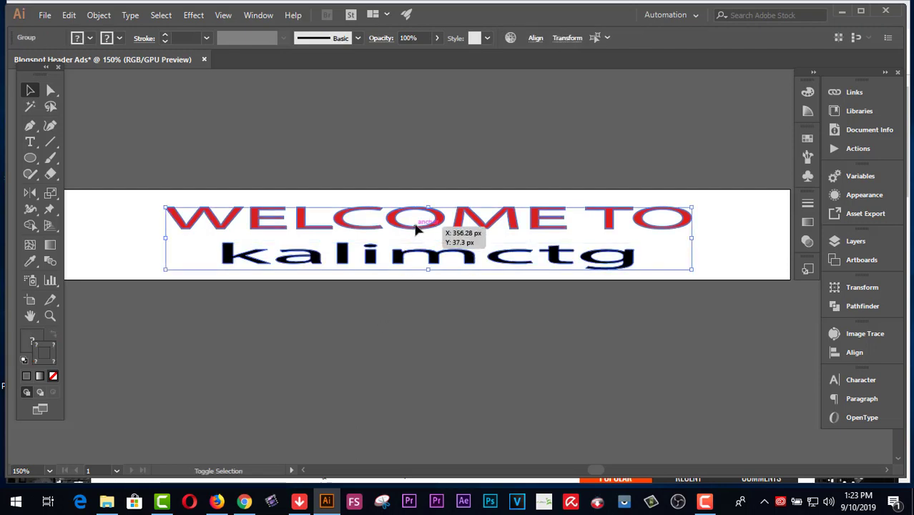
{"action": "left_click", "coordinate": [194, 15]}
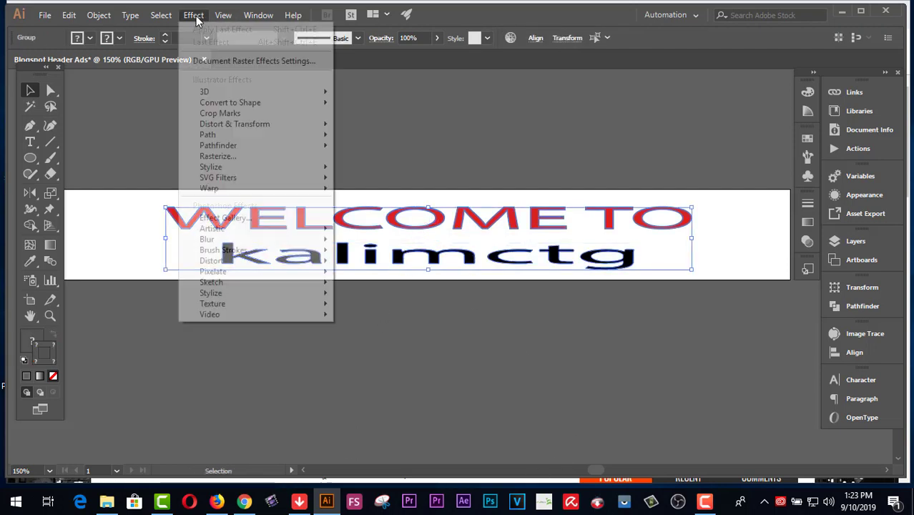
{"action": "mouse_move", "coordinate": [206, 169]}
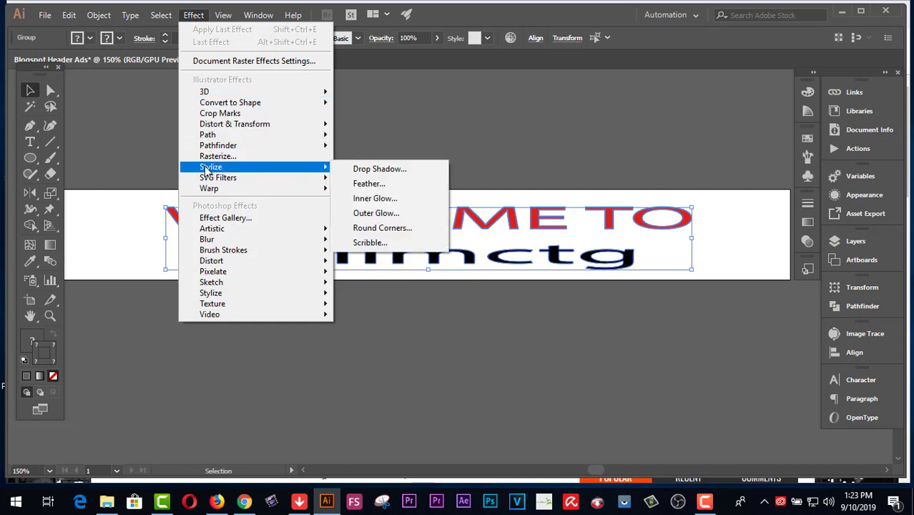
{"action": "left_click", "coordinate": [345, 172]}
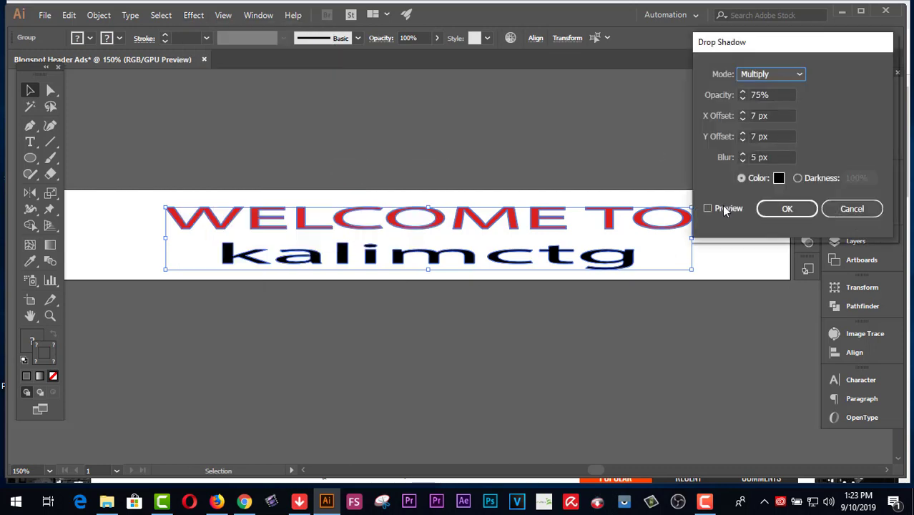
{"action": "left_click", "coordinate": [710, 209]}
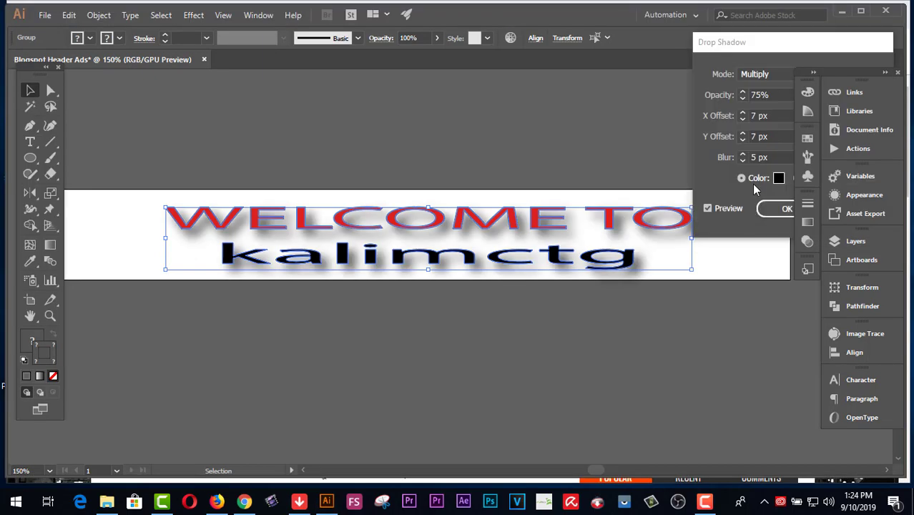
Set the drop shadow's blur to 4 px
{"action": "left_click", "coordinate": [742, 161]}
{"action": "left_click", "coordinate": [742, 161]}
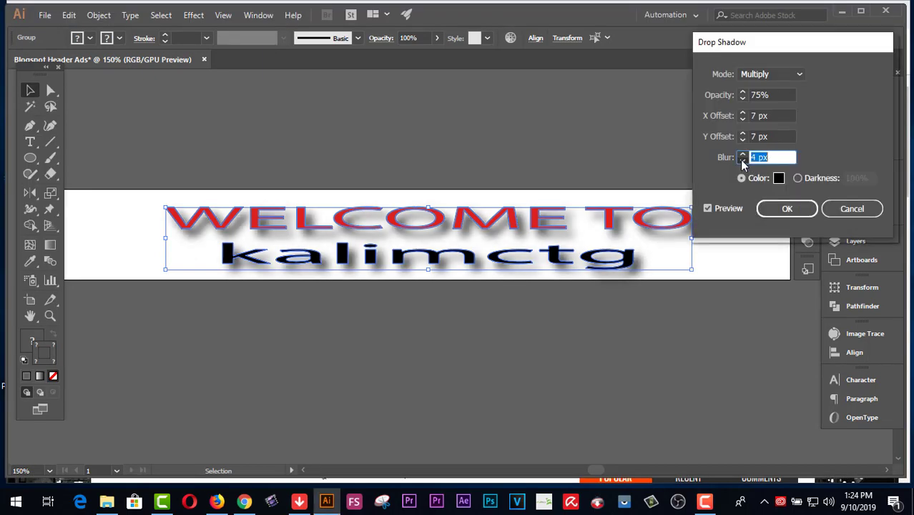
{"action": "left_click", "coordinate": [743, 161]}
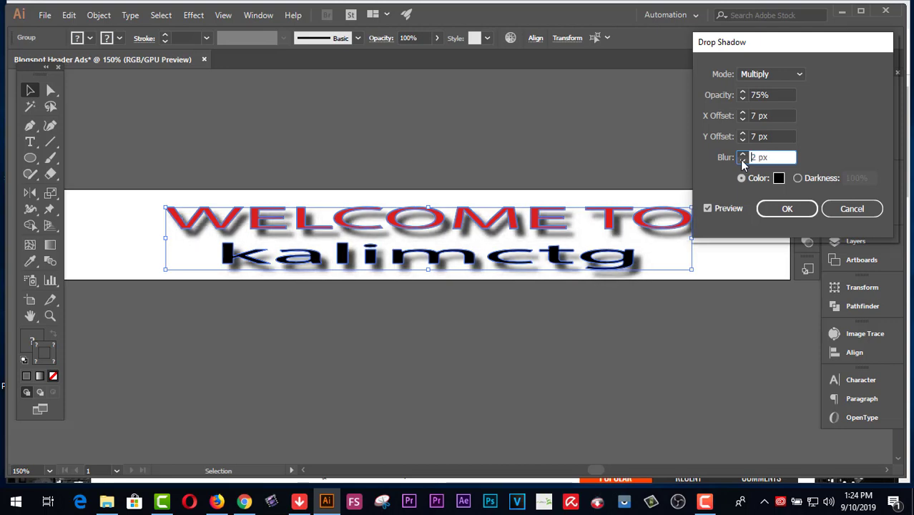
{"action": "left_click", "coordinate": [742, 154]}
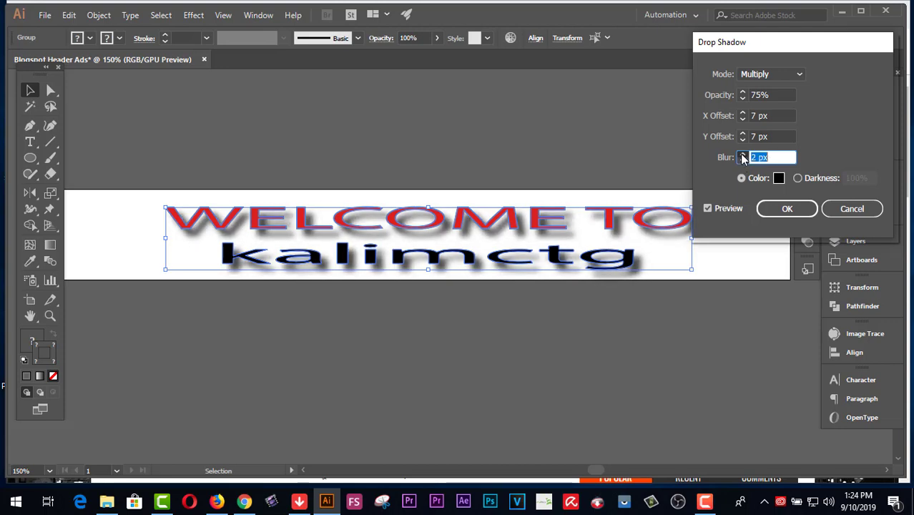
{"action": "left_click", "coordinate": [742, 154]}
{"action": "left_click", "coordinate": [742, 154]}
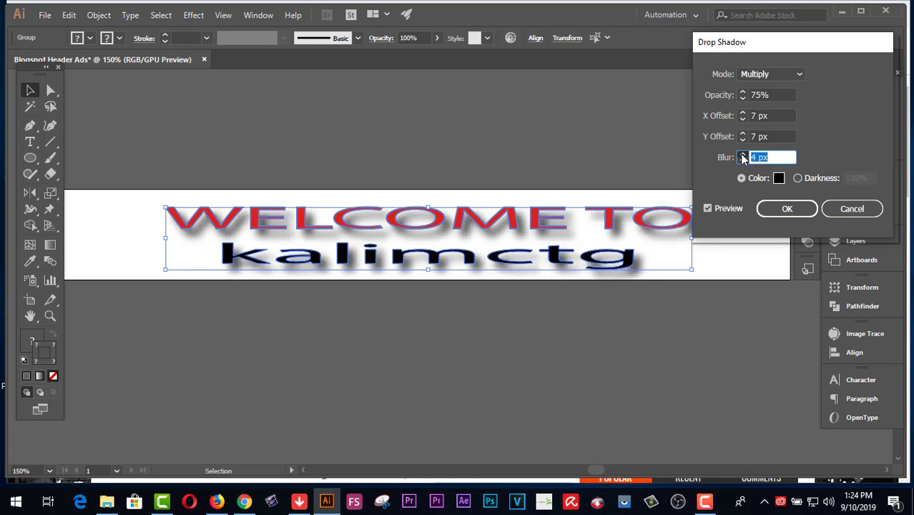
{"action": "left_click", "coordinate": [742, 160]}
Set the drop shadow's X offset to 9 px and its Y offset to 7 px
{"action": "left_click", "coordinate": [743, 141]}
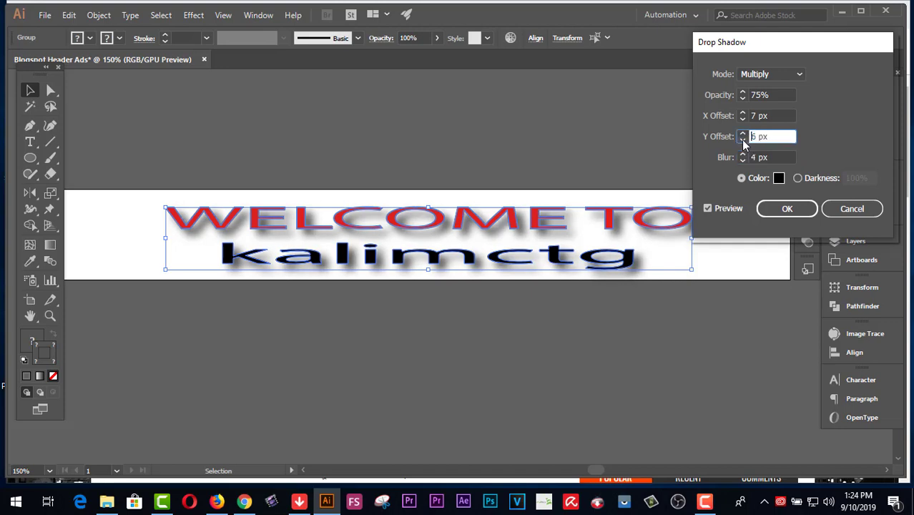
{"action": "left_click", "coordinate": [743, 140]}
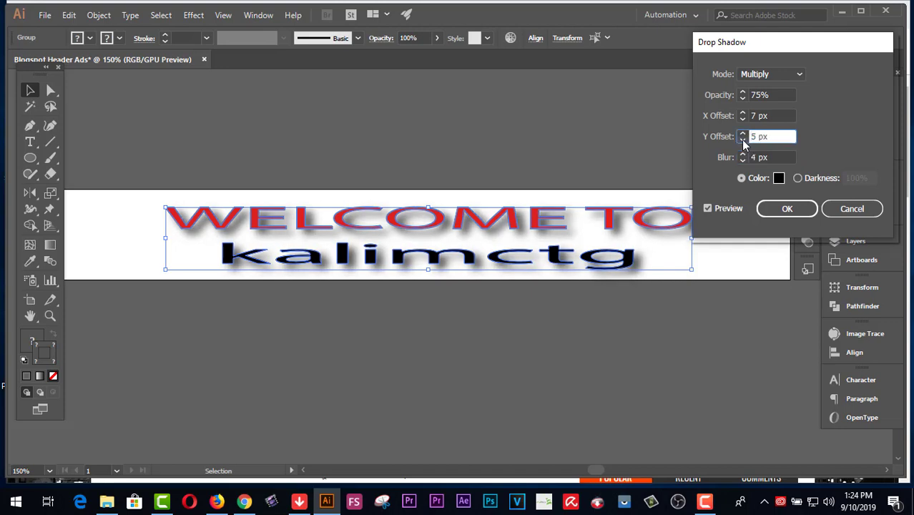
{"action": "left_click", "coordinate": [743, 119]}
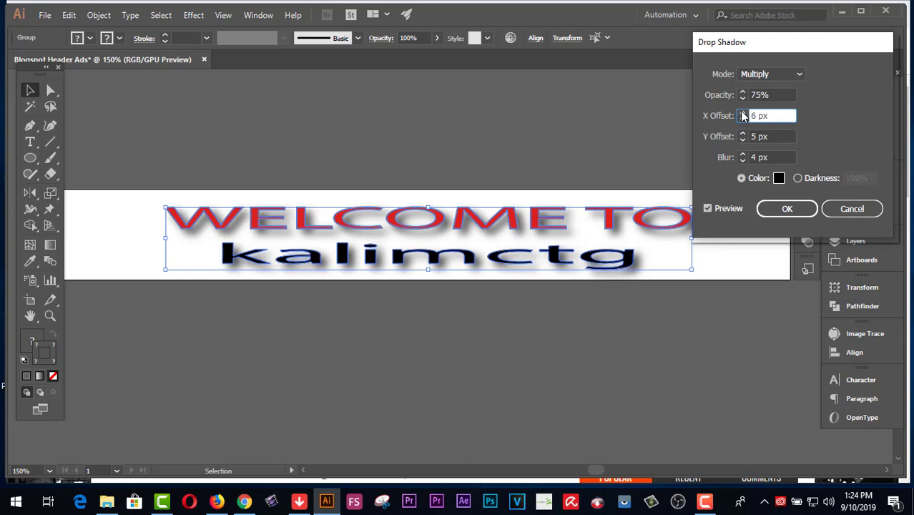
{"action": "left_click", "coordinate": [744, 112]}
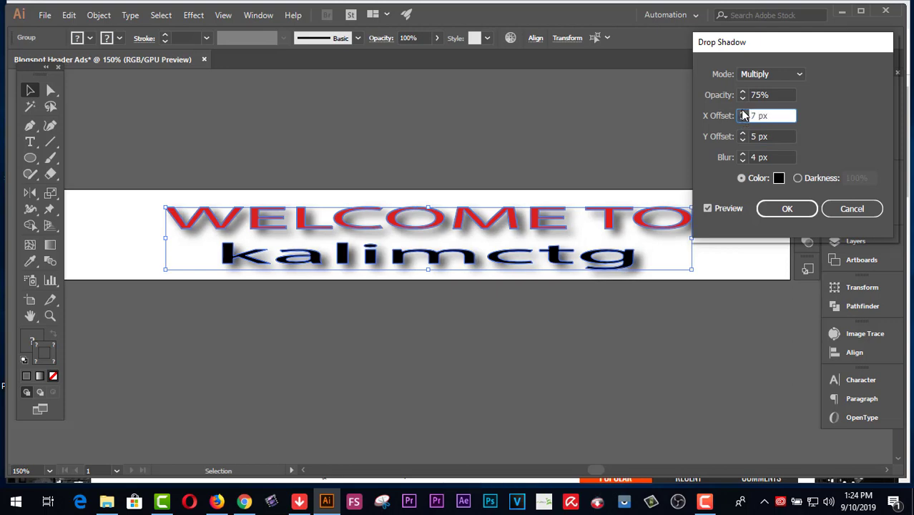
{"action": "left_click", "coordinate": [743, 113]}
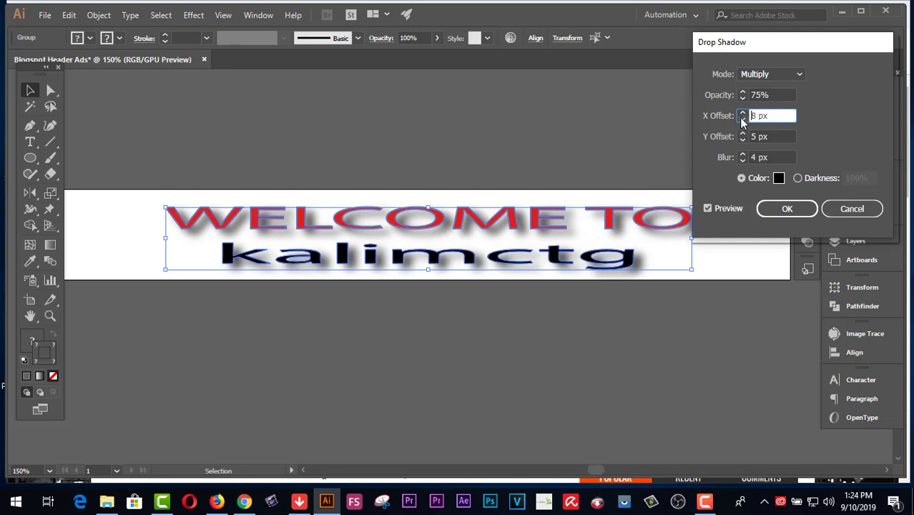
{"action": "left_click", "coordinate": [743, 121]}
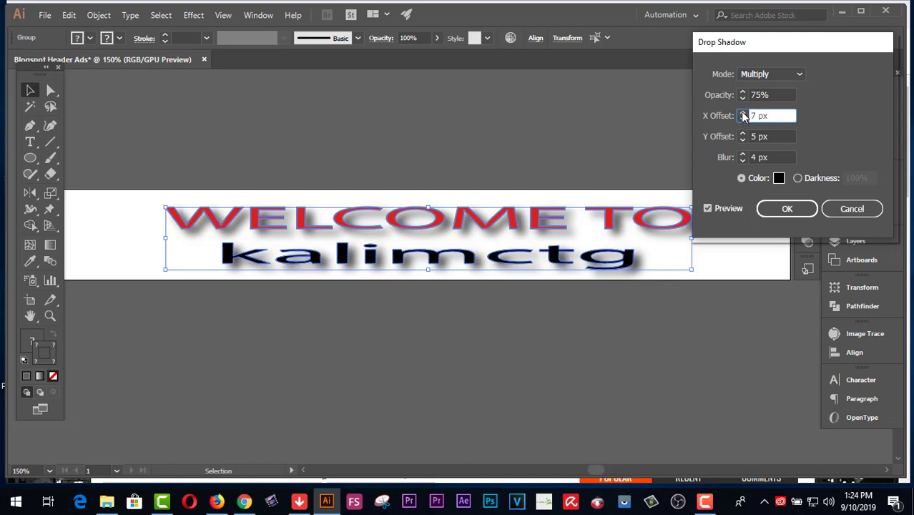
{"action": "left_click", "coordinate": [743, 112]}
{"action": "left_click", "coordinate": [743, 112]}
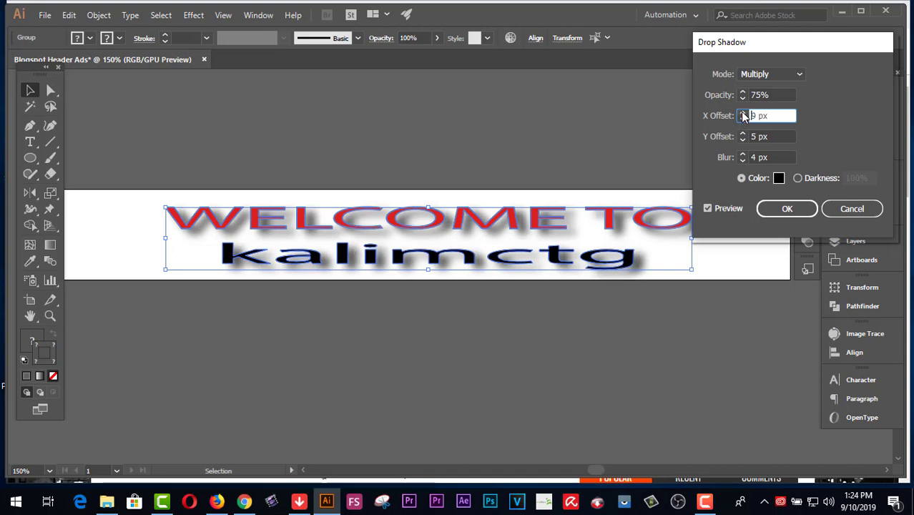
{"action": "left_click", "coordinate": [743, 133]}
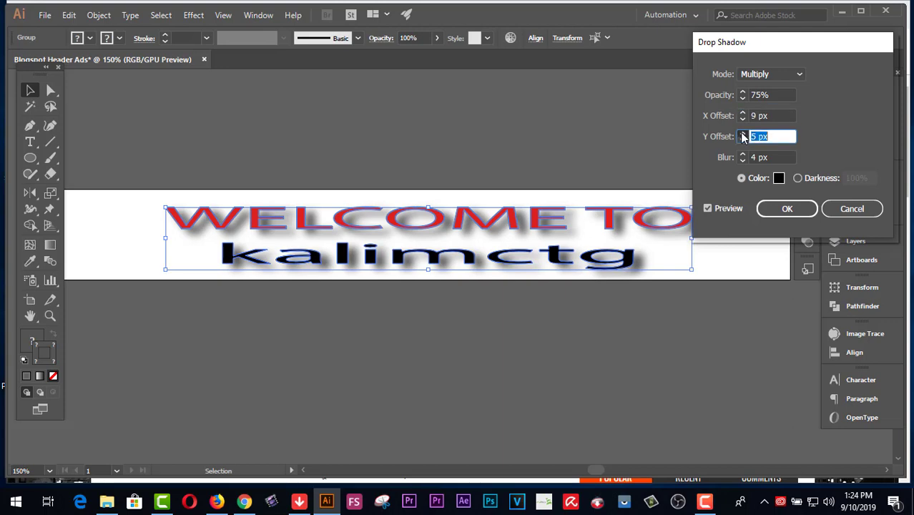
{"action": "left_click", "coordinate": [742, 133]}
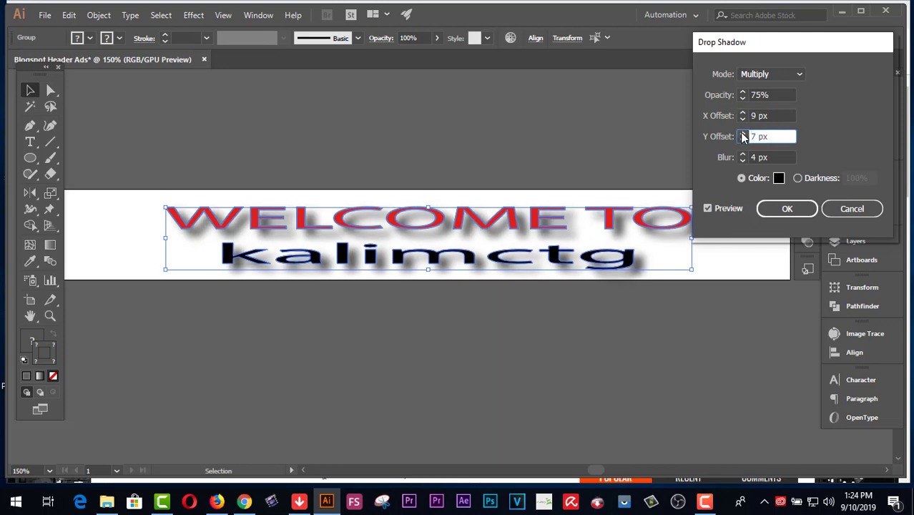
Change the drop shadow color to light gray B7B3B3
{"action": "left_click", "coordinate": [779, 178]}
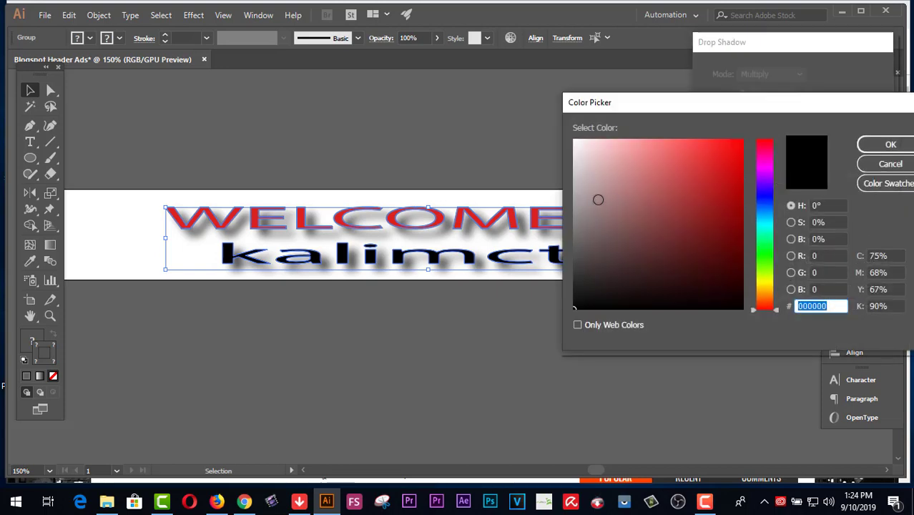
{"action": "mouse_move", "coordinate": [581, 187]}
{"action": "left_mouse_down"}
{"action": "mouse_move", "coordinate": [571, 174]}
{"action": "mouse_move", "coordinate": [576, 150]}
{"action": "left_mouse_up"}
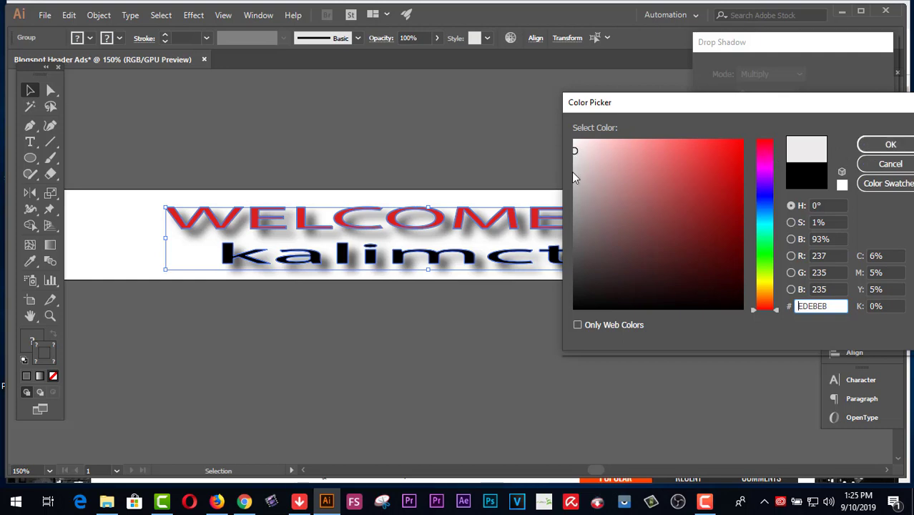
{"action": "left_click_drag", "start_coordinate": [573, 175], "coordinate": [576, 187]}
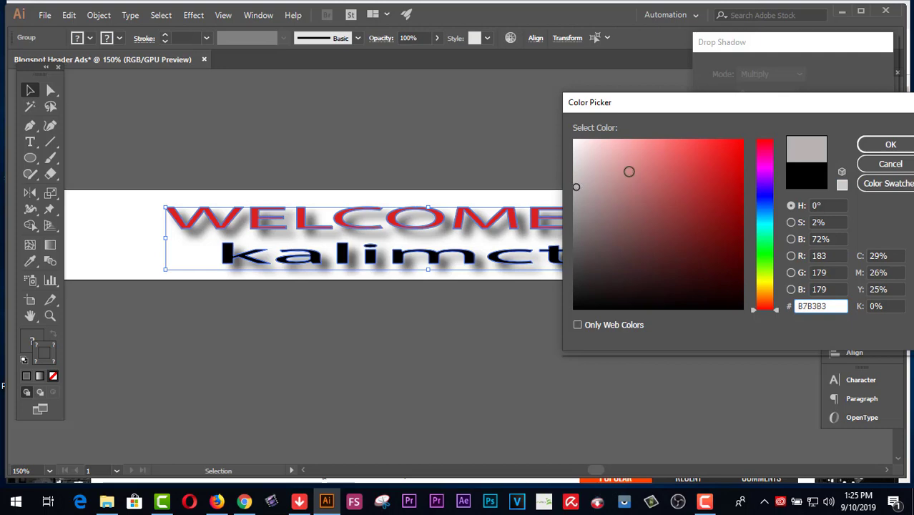
{"action": "left_click", "coordinate": [880, 144]}
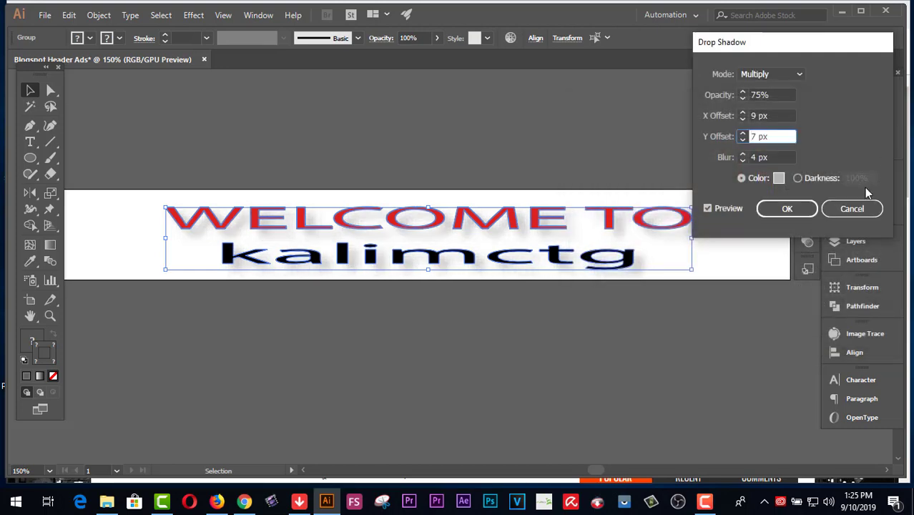
Darken the drop shadow color to a medium gray, apply the effect and deselect the text
{"action": "left_click", "coordinate": [779, 177]}
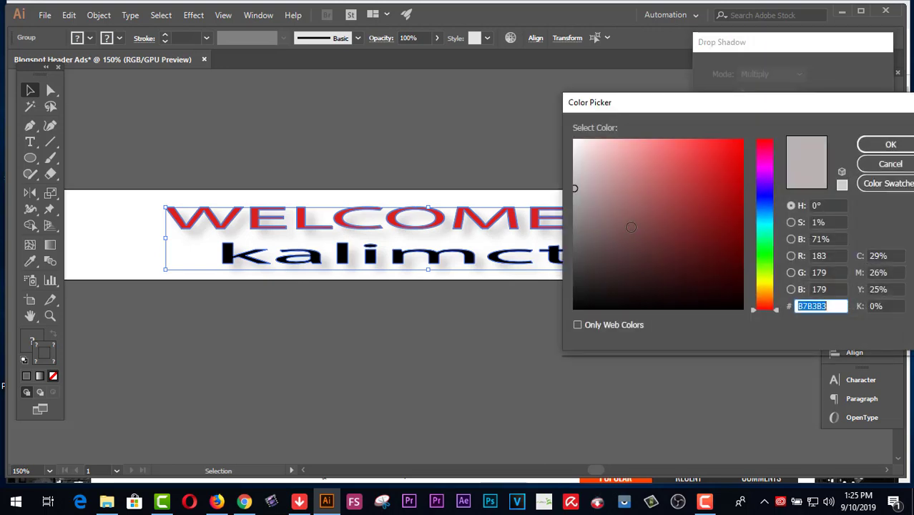
{"action": "left_click_drag", "start_coordinate": [583, 221], "coordinate": [577, 208]}
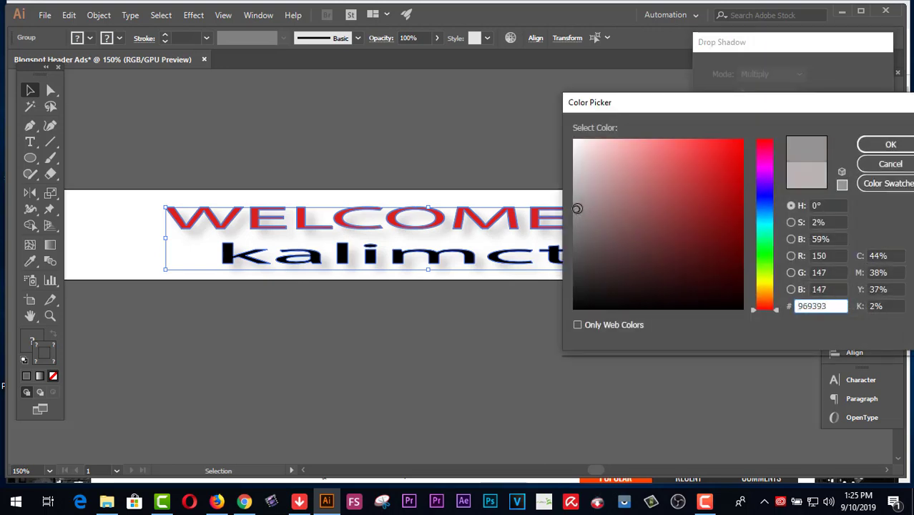
{"action": "left_click", "coordinate": [580, 201]}
{"action": "left_click", "coordinate": [900, 147]}
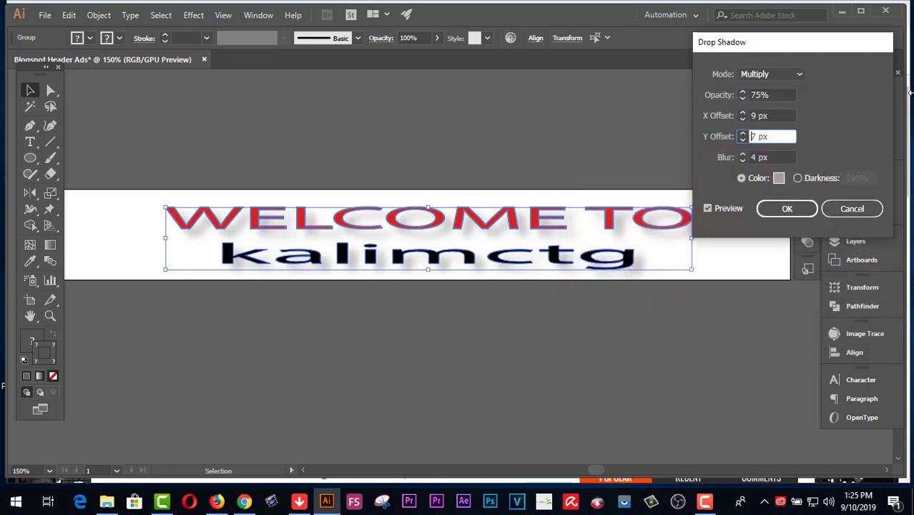
{"action": "left_click", "coordinate": [780, 206]}
{"action": "left_click", "coordinate": [697, 331]}
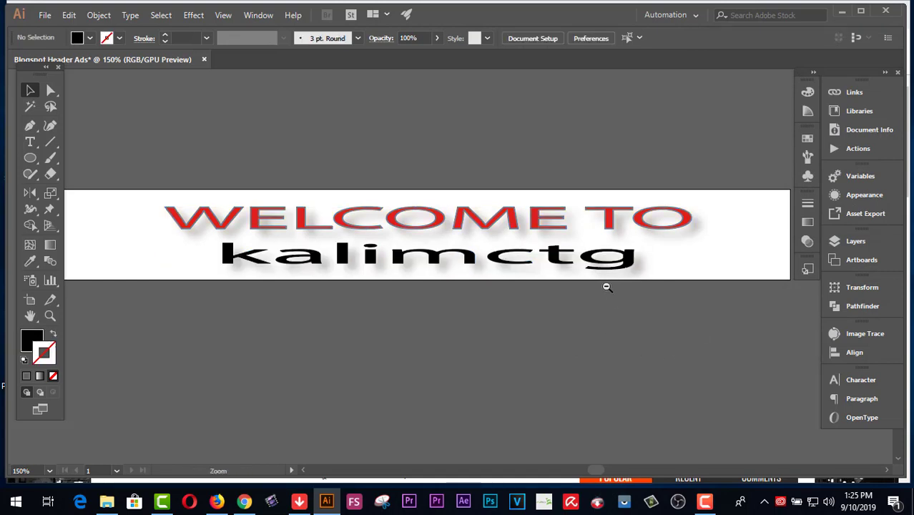
With nothing selected, set the fill color to light pink with RGB values 255, 201, 188 and activate the Selection tool
{"action": "key", "text": "ctrl+minus"}
{"action": "left_click", "coordinate": [31, 316]}
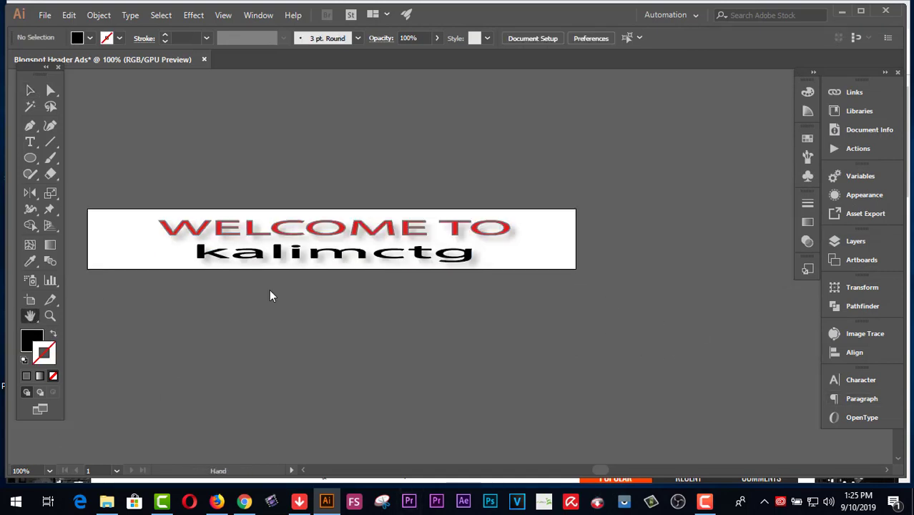
{"action": "left_click_drag", "start_coordinate": [269, 289], "coordinate": [358, 279]}
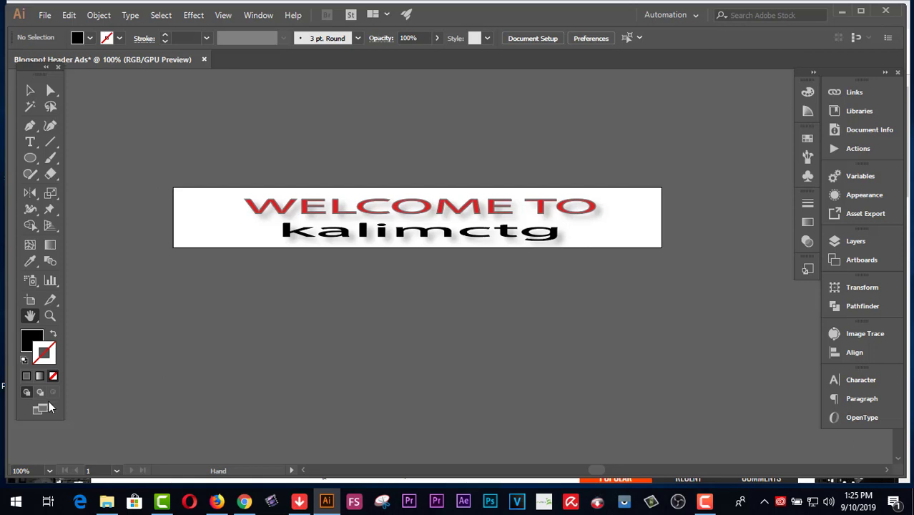
{"action": "left_click", "coordinate": [32, 341]}
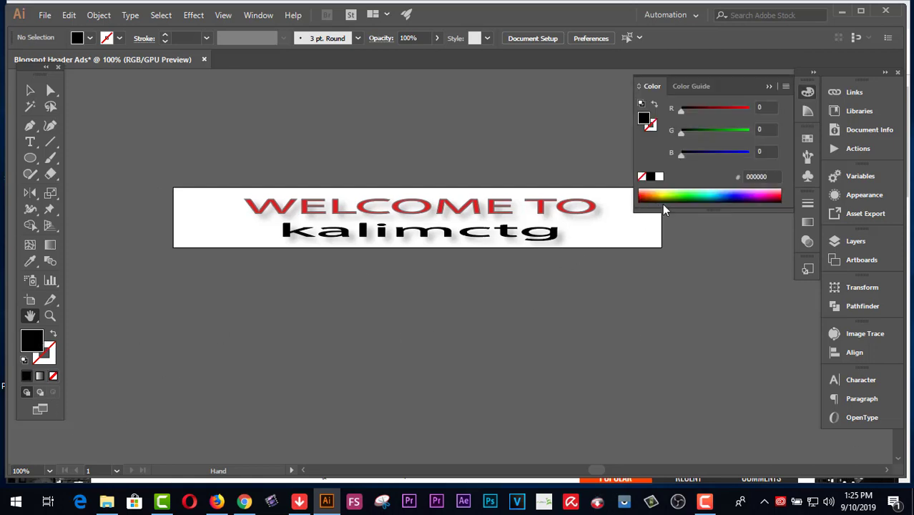
{"action": "left_click", "coordinate": [763, 192]}
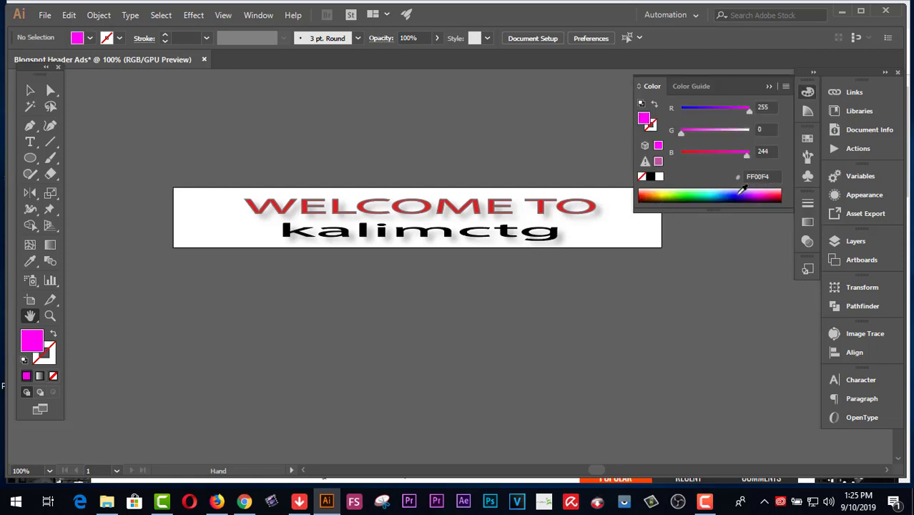
{"action": "mouse_move", "coordinate": [664, 192]}
{"action": "left_mouse_down"}
{"action": "mouse_move", "coordinate": [661, 199]}
{"action": "mouse_move", "coordinate": [659, 189]}
{"action": "left_mouse_up"}
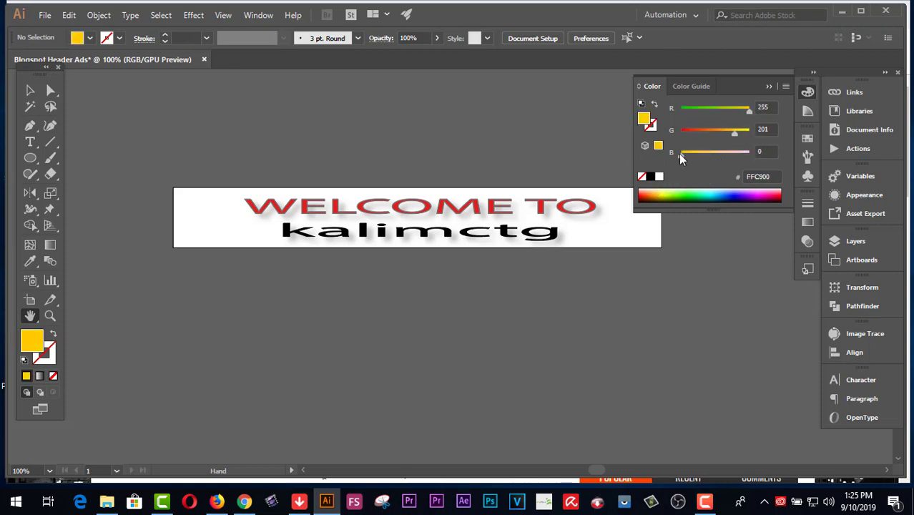
{"action": "left_click_drag", "start_coordinate": [682, 155], "coordinate": [728, 154]}
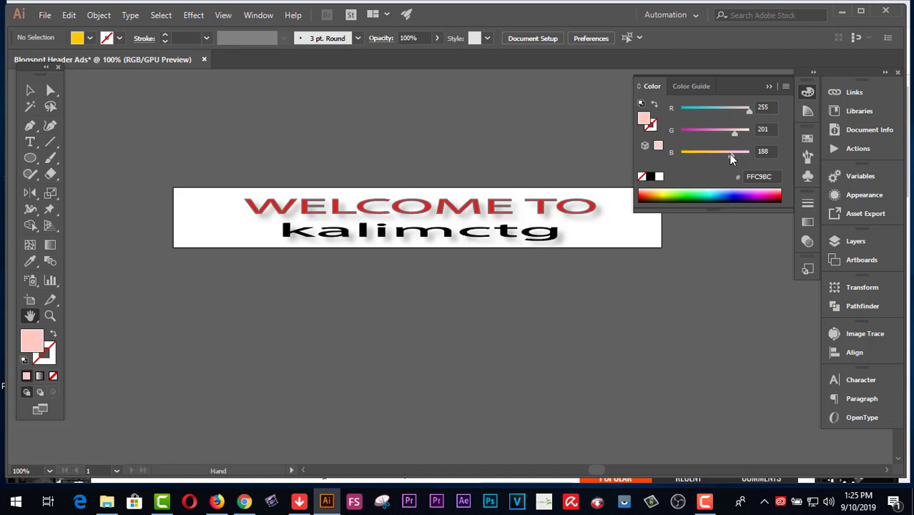
{"action": "left_click", "coordinate": [31, 90]}
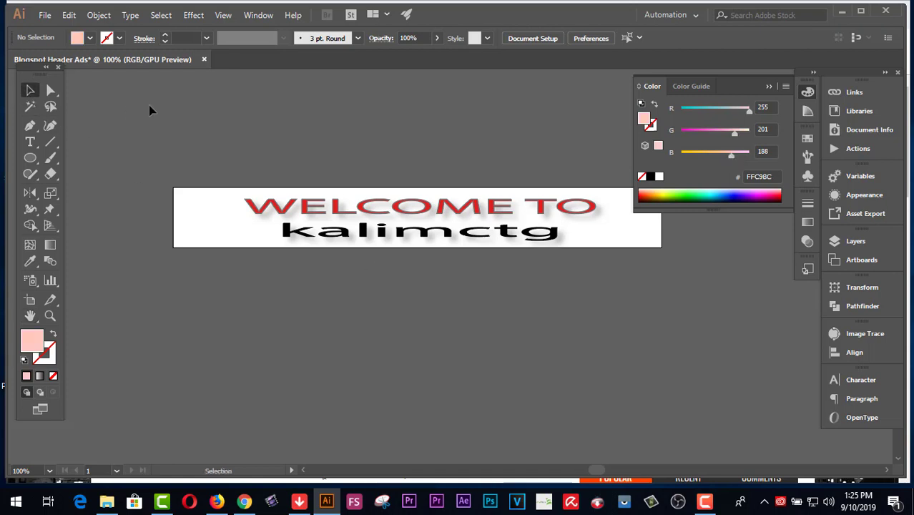
Draw a pink-filled rectangle, 729 x 90 px, covering the whole artboard
{"action": "left_click", "coordinate": [770, 87]}
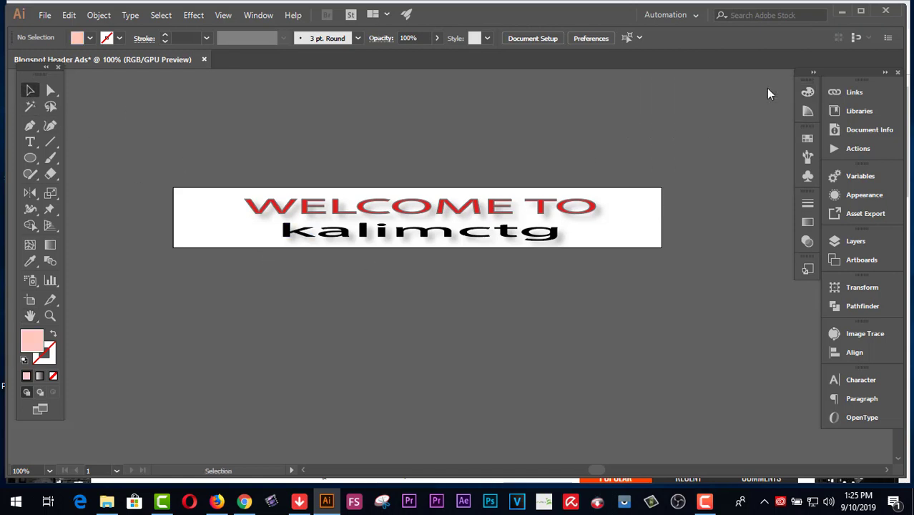
{"action": "left_click", "coordinate": [31, 160]}
{"action": "left_click_drag", "start_coordinate": [31, 161], "coordinate": [61, 160]}
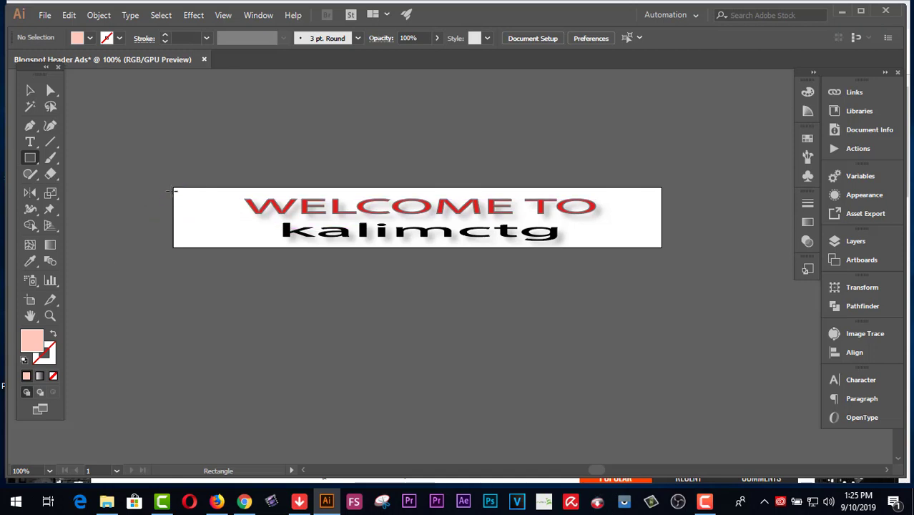
{"action": "left_click_drag", "start_coordinate": [174, 185], "coordinate": [661, 247]}
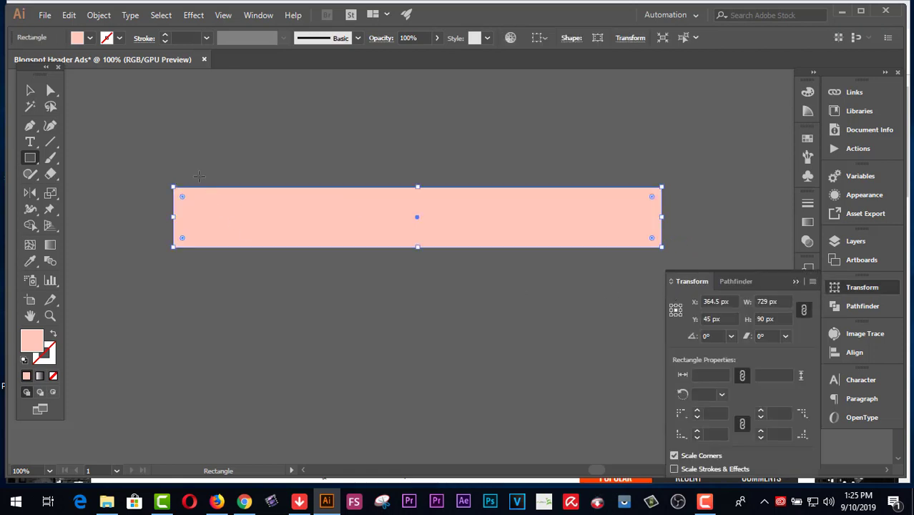
Send the pink rectangle to the back behind the WELCOME TO kalimctg text and deselect it
{"action": "left_click", "coordinate": [30, 90]}
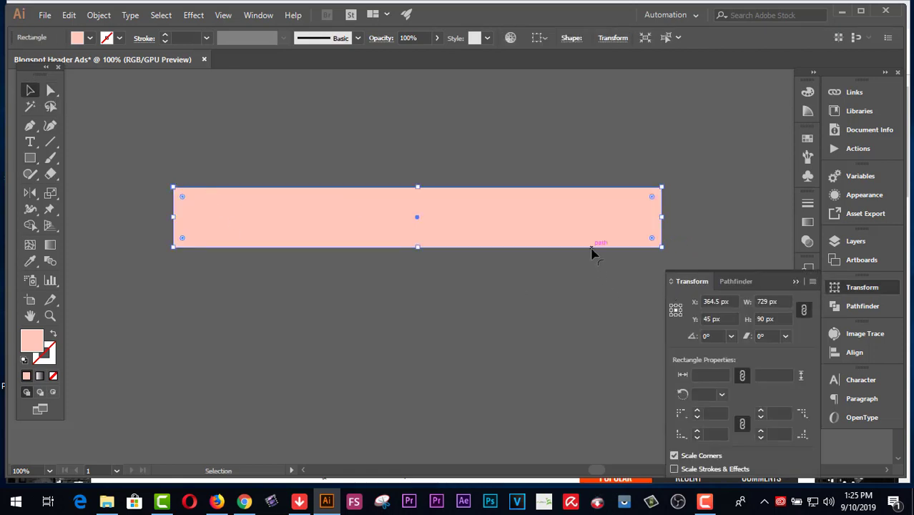
{"action": "right_click", "coordinate": [588, 218]}
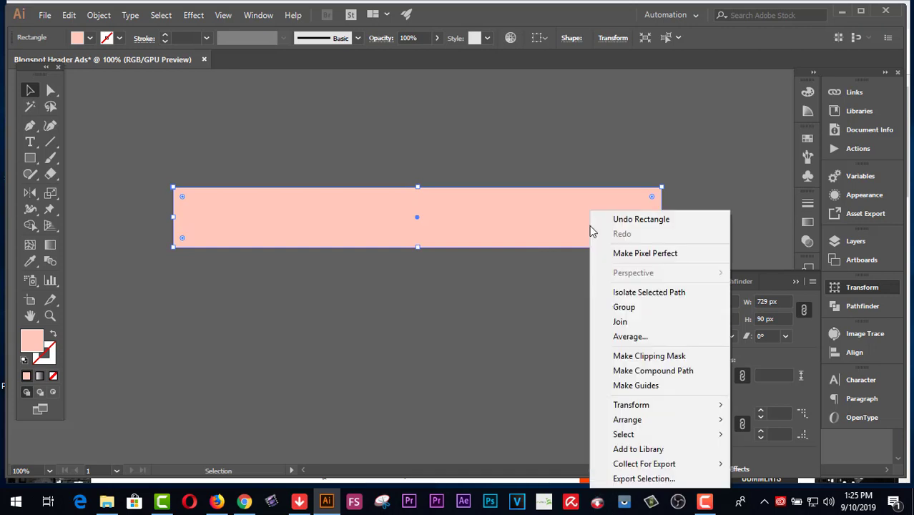
{"action": "mouse_move", "coordinate": [639, 423]}
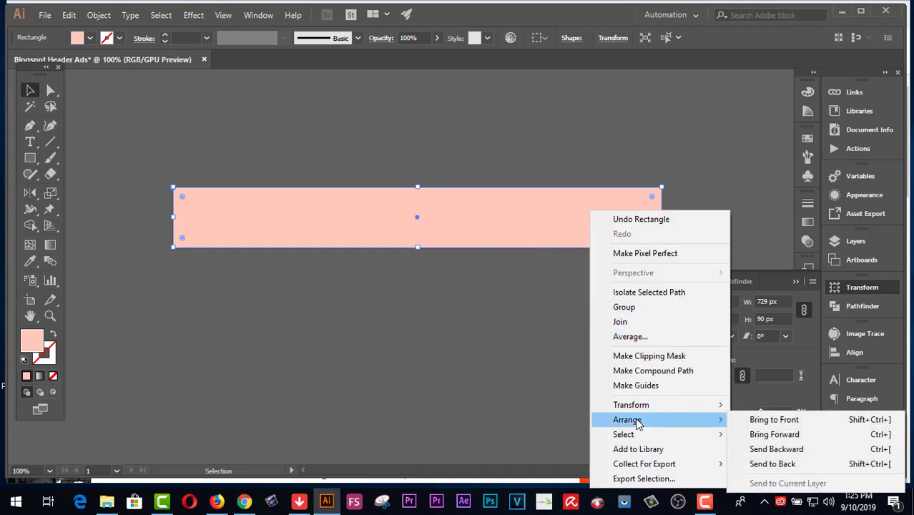
{"action": "left_click", "coordinate": [748, 464]}
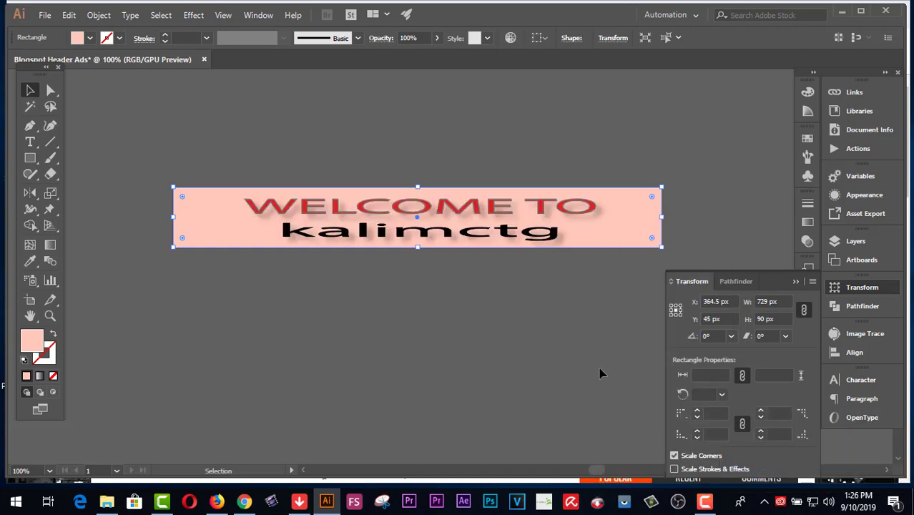
{"action": "left_click", "coordinate": [602, 143]}
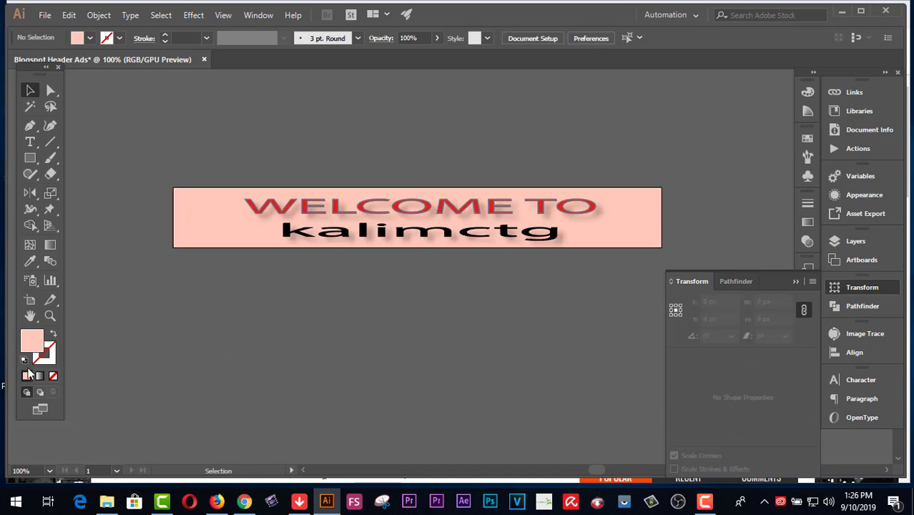
Select the pink background rectangle and open the Artistic Sponge effect for it
{"action": "left_click", "coordinate": [50, 316]}
{"action": "left_click", "coordinate": [484, 248]}
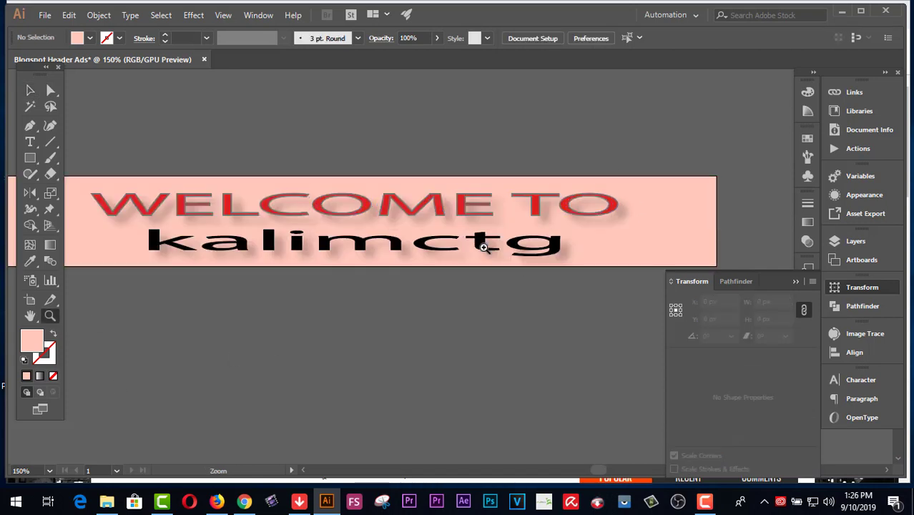
{"action": "left_click", "coordinate": [30, 315]}
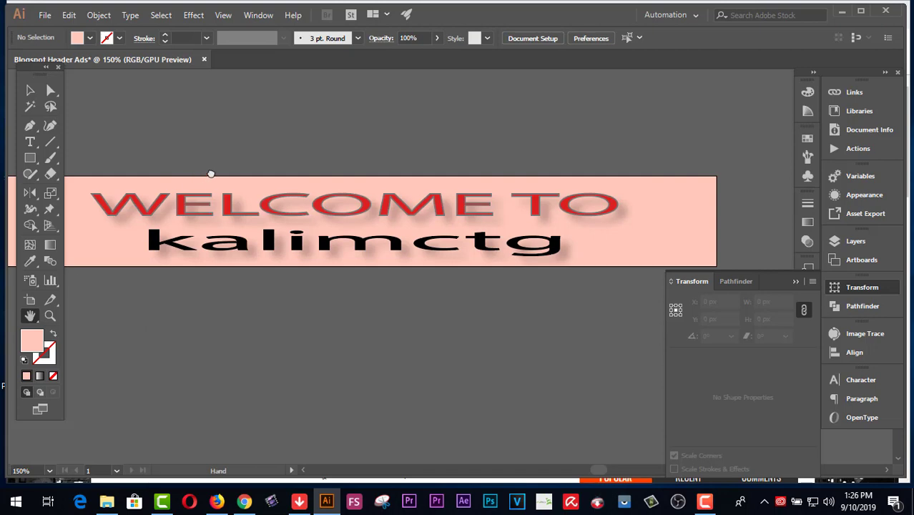
{"action": "left_click_drag", "start_coordinate": [207, 173], "coordinate": [261, 163]}
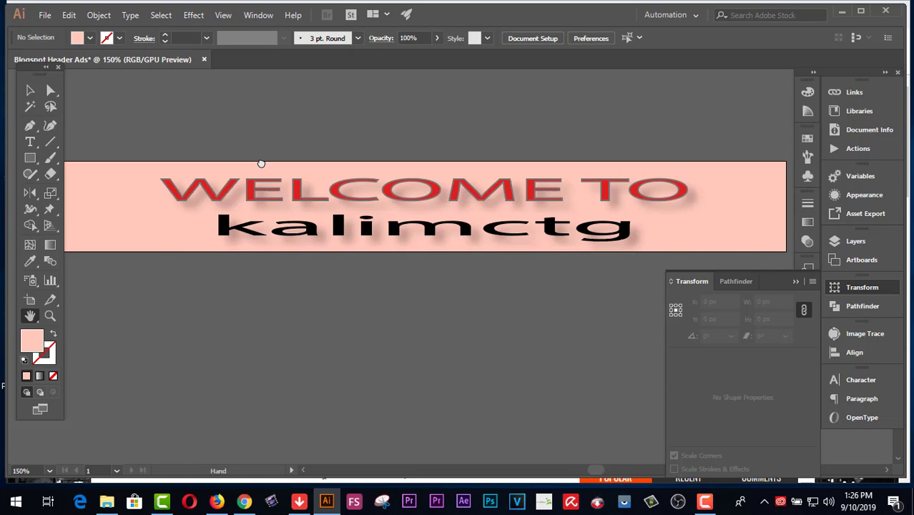
{"action": "left_click", "coordinate": [30, 91]}
{"action": "left_click", "coordinate": [144, 199]}
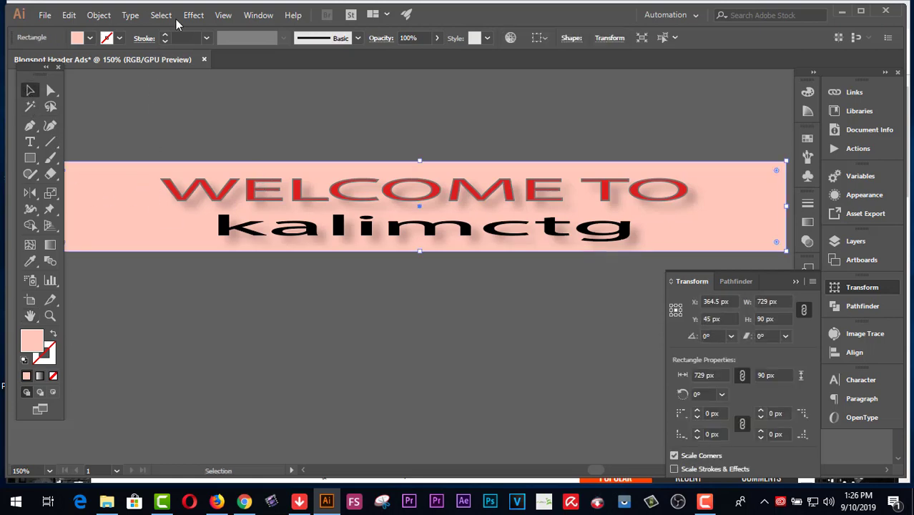
{"action": "left_click", "coordinate": [193, 15]}
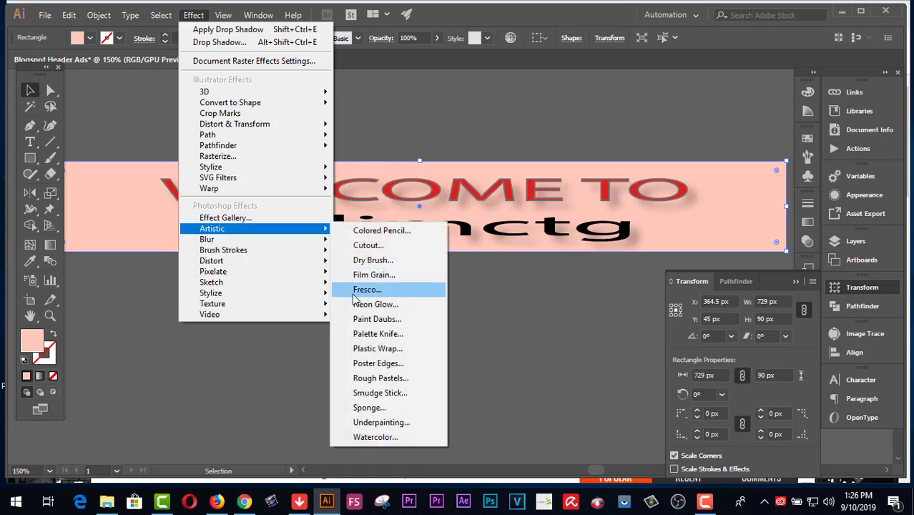
{"action": "left_click", "coordinate": [369, 408]}
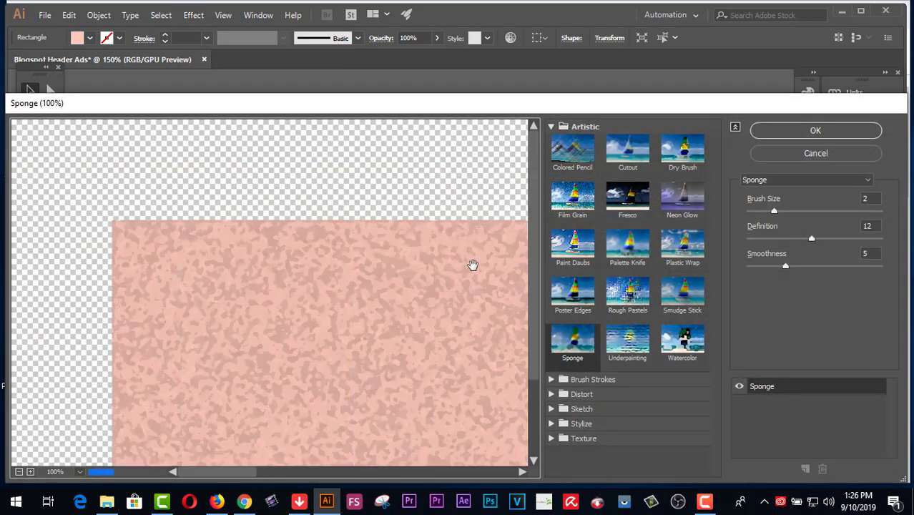
Preview other Artistic filters on the rectangle, including Rough Pastels, Neon Glow, Cutout, Colored Pencil and Underpainting
{"action": "left_click", "coordinate": [618, 295]}
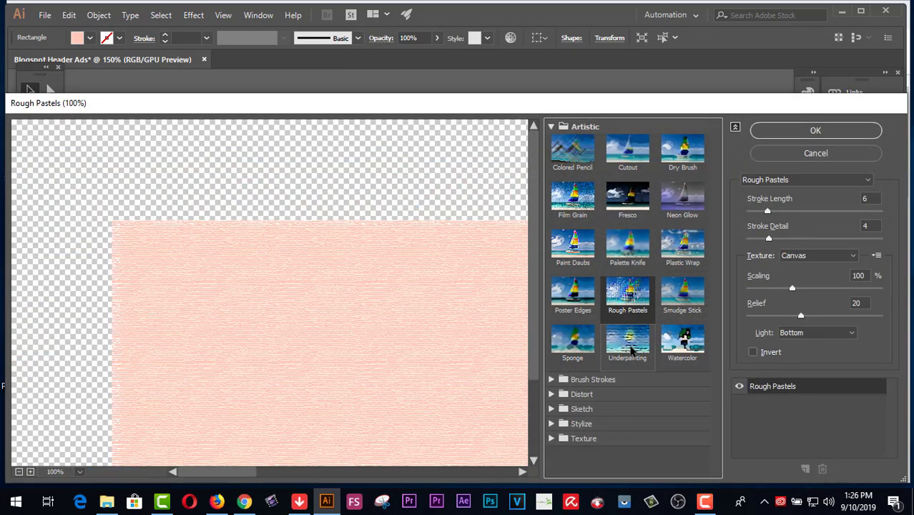
{"action": "left_click", "coordinate": [680, 194]}
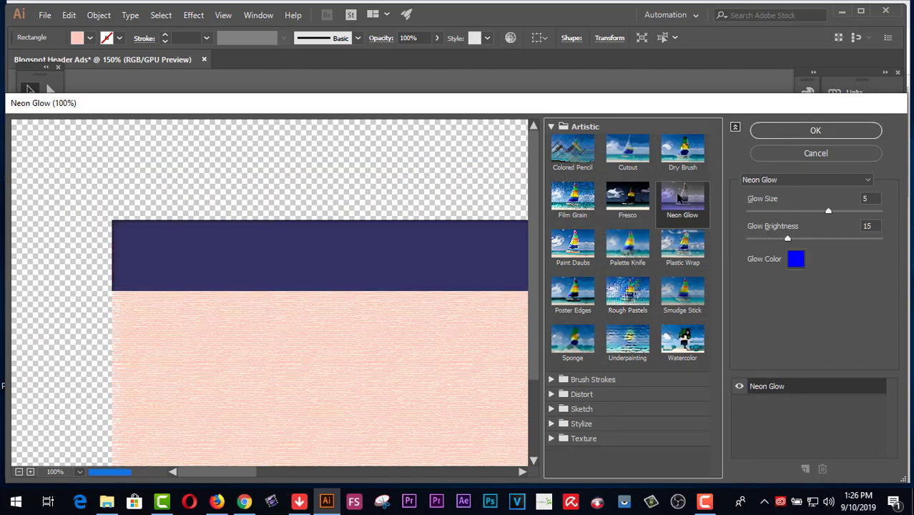
{"action": "left_click", "coordinate": [628, 194]}
{"action": "left_click", "coordinate": [636, 154]}
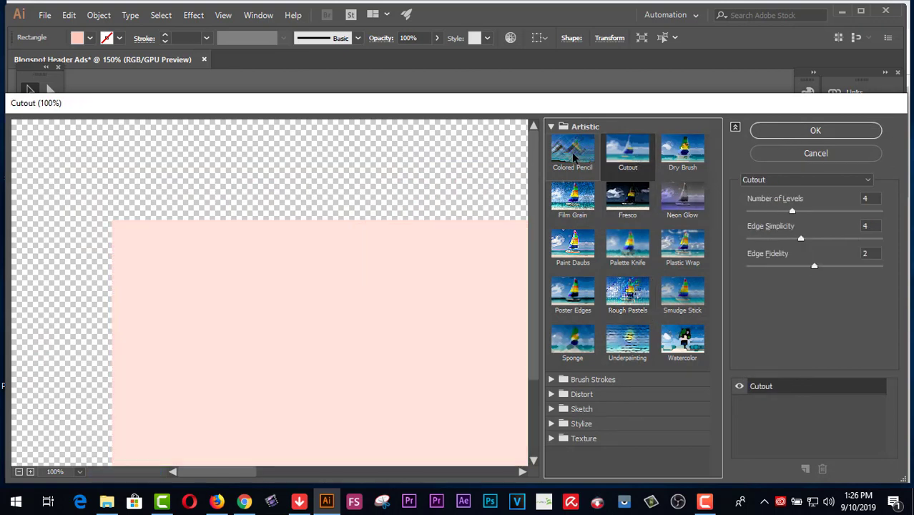
{"action": "left_click", "coordinate": [573, 156]}
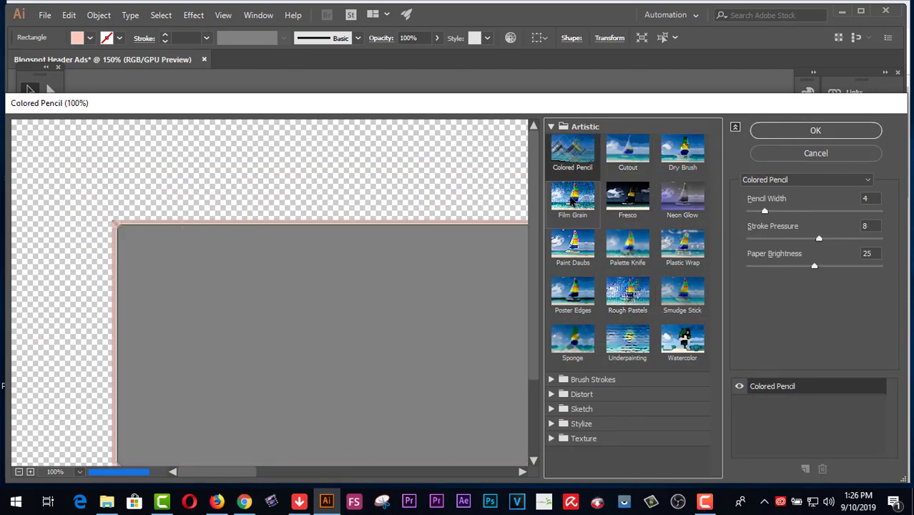
{"action": "left_click", "coordinate": [576, 201]}
{"action": "left_click", "coordinate": [582, 292]}
{"action": "left_click", "coordinate": [629, 343]}
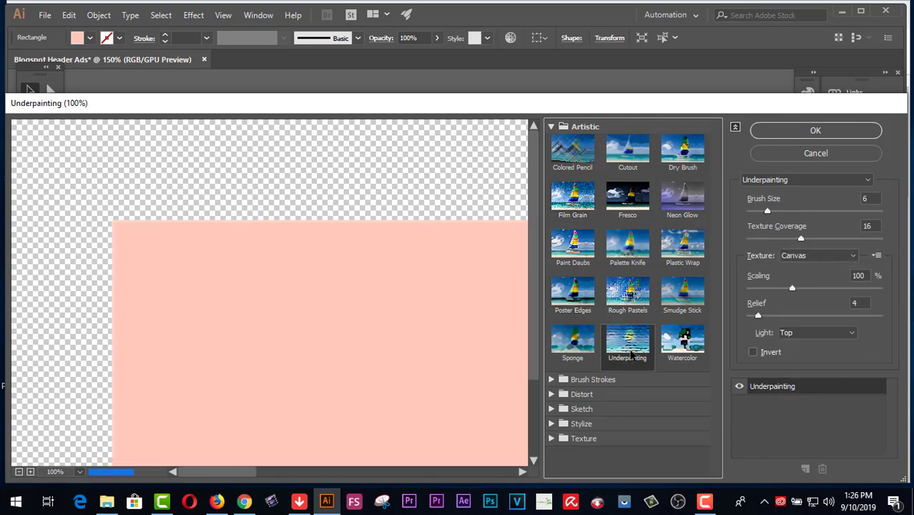
Preview the Brush Strokes filters on the rectangle, including Crosshatch, Sumi-e, Ink Outlines, Spatter and Accented Edges
{"action": "left_click", "coordinate": [581, 381]}
{"action": "left_click", "coordinate": [581, 392]}
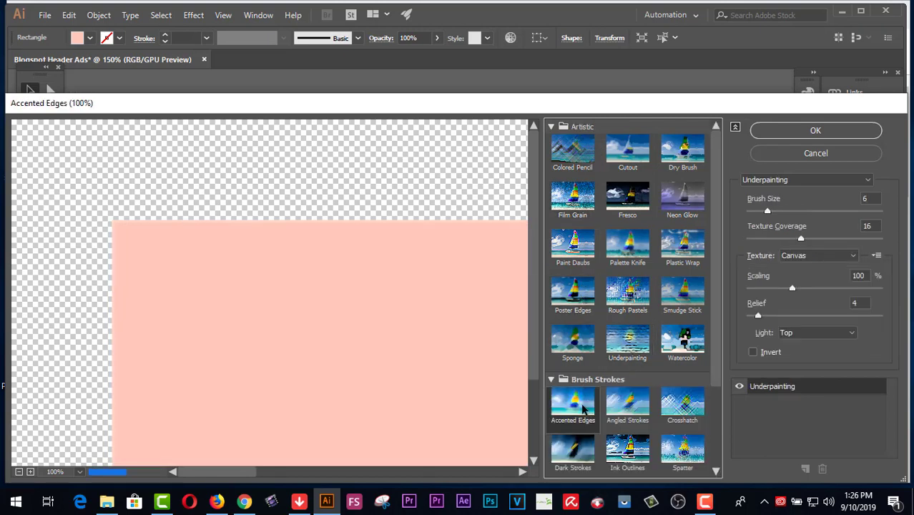
{"action": "left_click", "coordinate": [627, 411]}
{"action": "left_click", "coordinate": [628, 449]}
{"action": "left_click", "coordinate": [684, 405]}
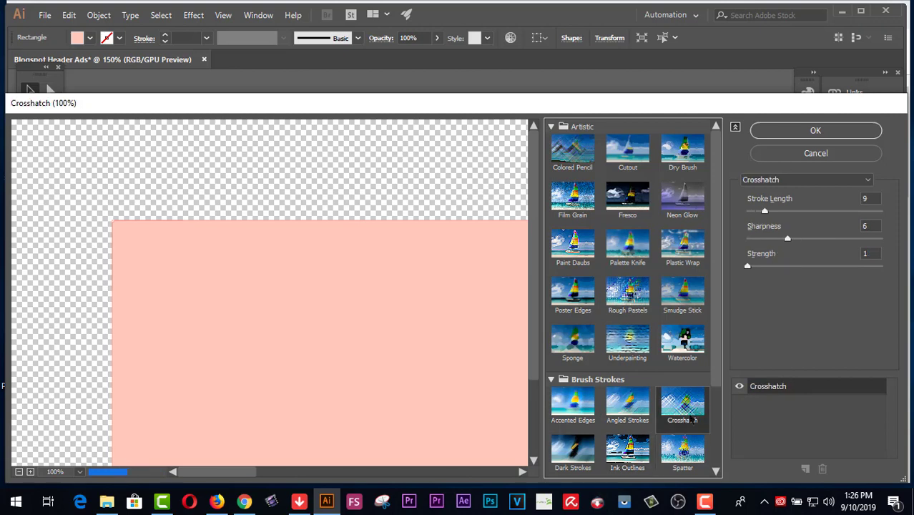
{"action": "scroll", "coordinate": [659, 440], "scroll_direction": "down", "scroll_amount": 1}
{"action": "scroll", "coordinate": [659, 439], "scroll_direction": "down", "scroll_amount": 1}
{"action": "left_click", "coordinate": [627, 402]}
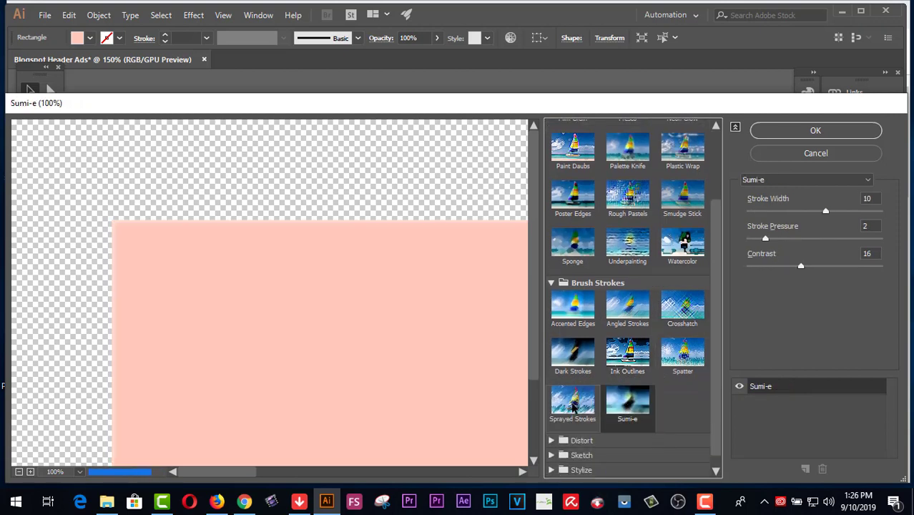
{"action": "left_click", "coordinate": [572, 404]}
{"action": "left_click", "coordinate": [610, 365]}
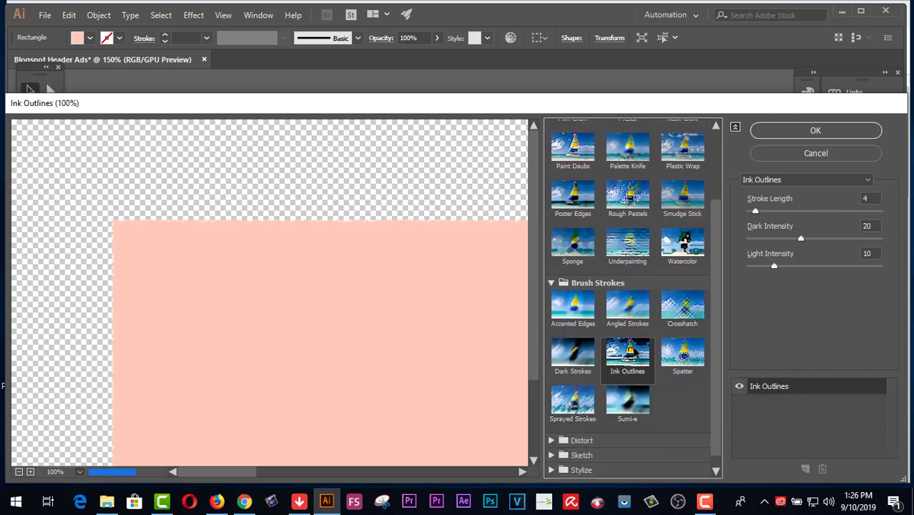
{"action": "left_click", "coordinate": [687, 354]}
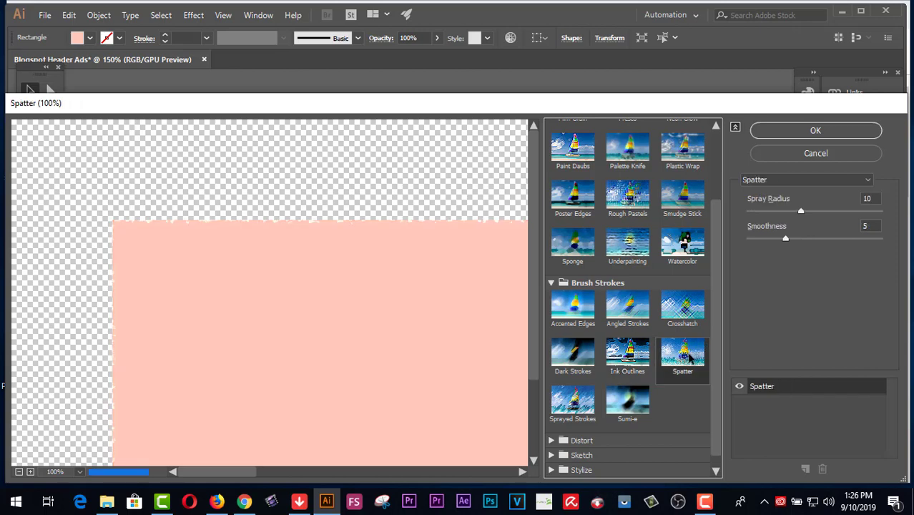
{"action": "left_click", "coordinate": [566, 355]}
{"action": "left_click", "coordinate": [577, 315]}
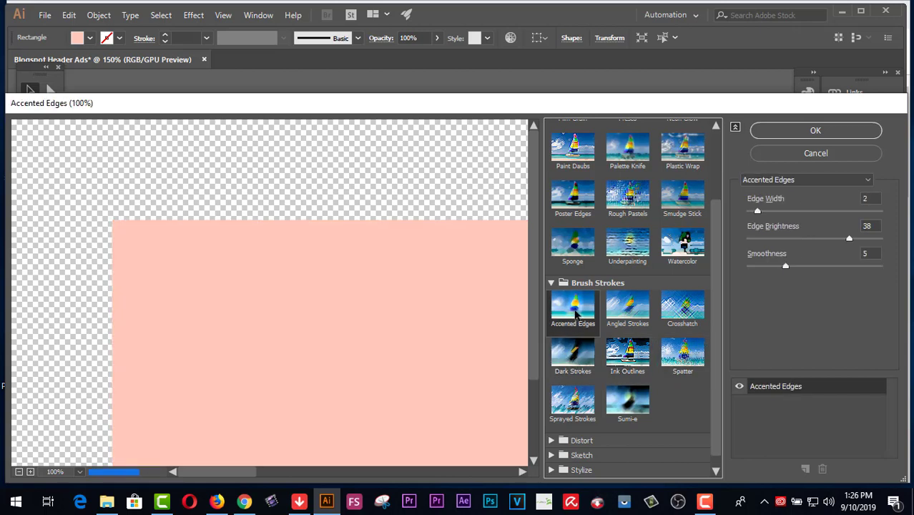
Apply the Artistic Underpainting filter to the background rectangle and deselect it
{"action": "left_click", "coordinate": [583, 244]}
{"action": "left_click", "coordinate": [628, 243]}
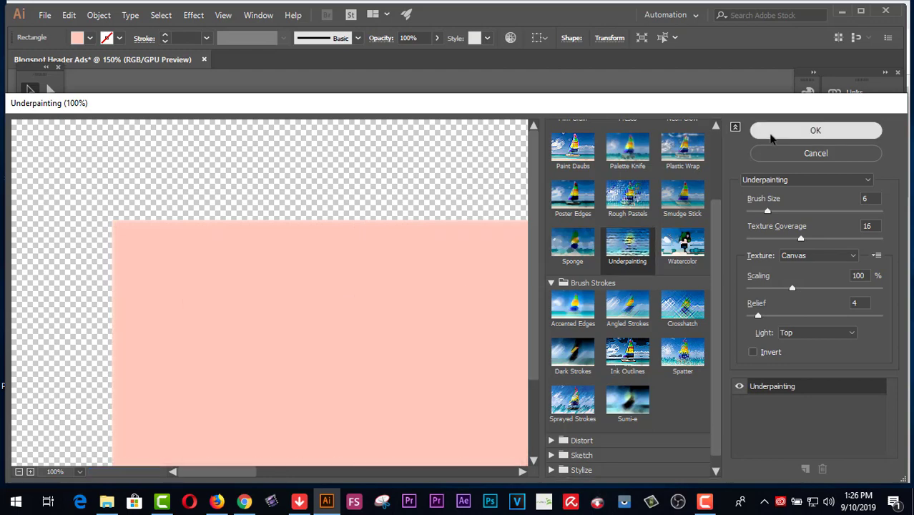
{"action": "left_click", "coordinate": [815, 130]}
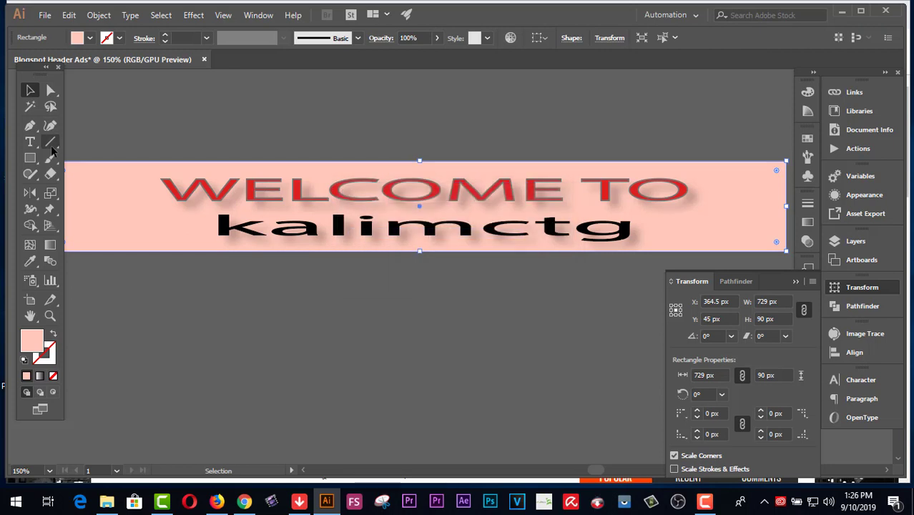
{"action": "left_click", "coordinate": [224, 105]}
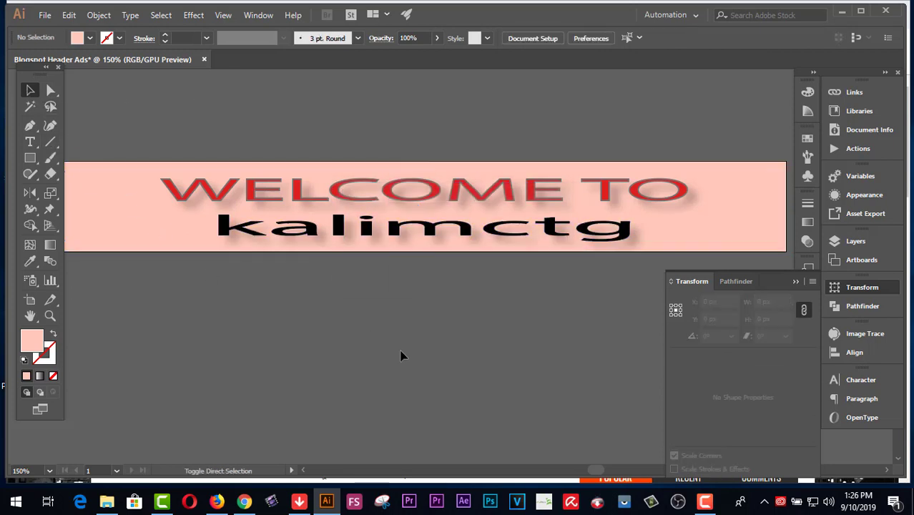
Save the banner as an Adobe Illustrator file named Blogspot Header Ads 01 in the My ILLUSTRATOR dESIGN folder
{"action": "left_click", "coordinate": [455, 272], "text": "ctrl+alt"}
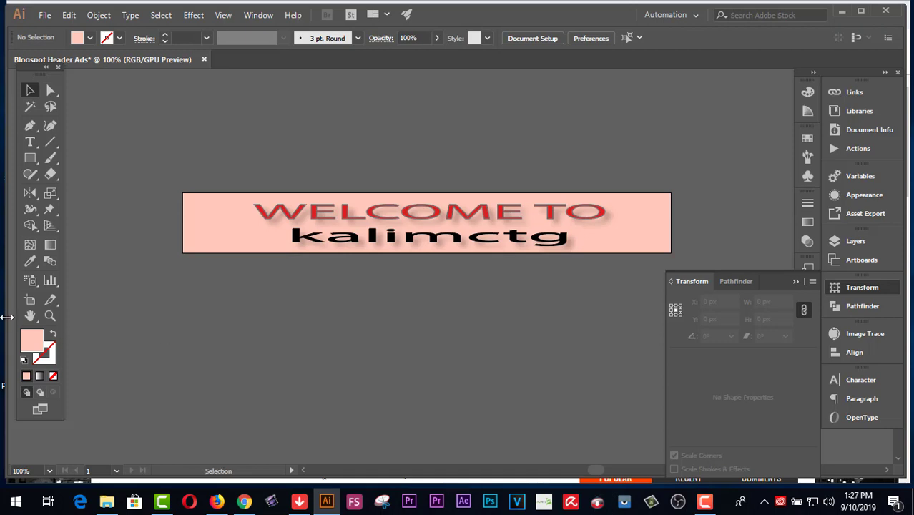
{"action": "left_click", "coordinate": [30, 315]}
{"action": "left_click_drag", "start_coordinate": [417, 207], "coordinate": [377, 191]}
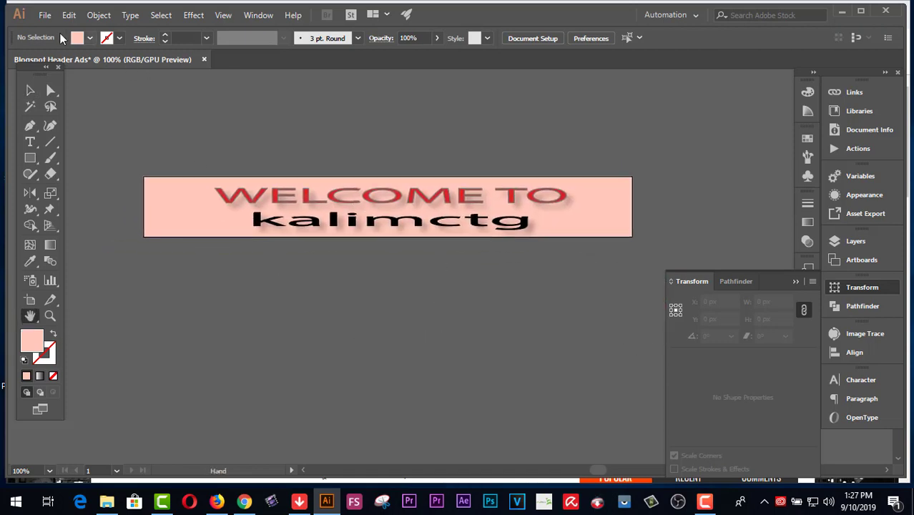
{"action": "left_click", "coordinate": [45, 14]}
{"action": "left_click", "coordinate": [61, 139]}
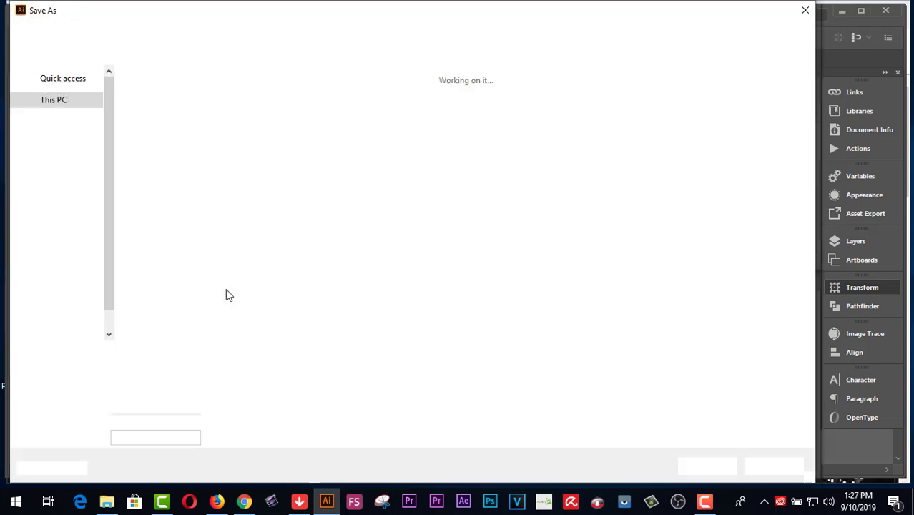
{"action": "left_click", "coordinate": [187, 356]}
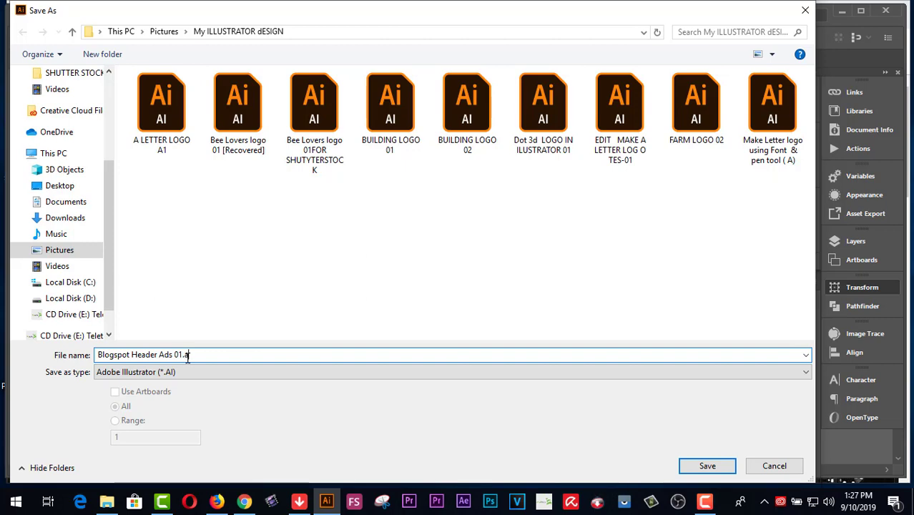
{"action": "left_click", "coordinate": [701, 467]}
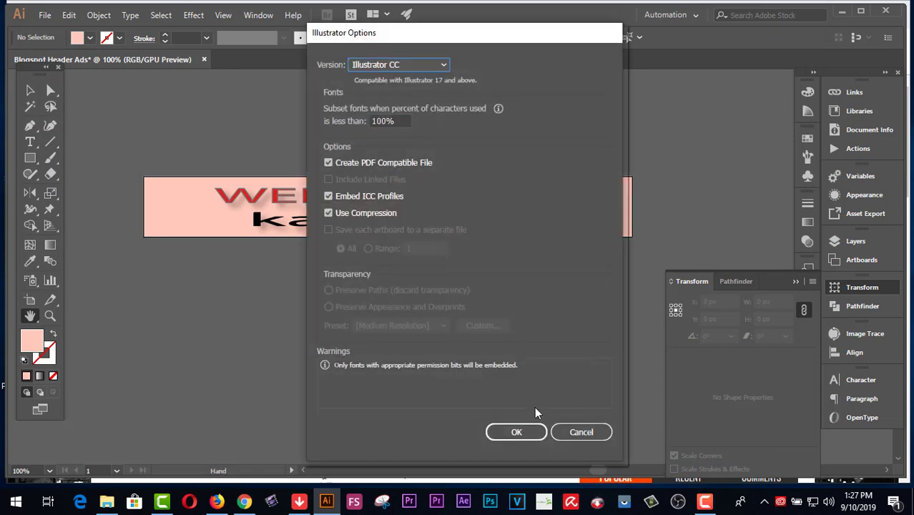
Set the saved file's version to Illustrator 10 and accept the Illustrator options
{"action": "left_click", "coordinate": [445, 66]}
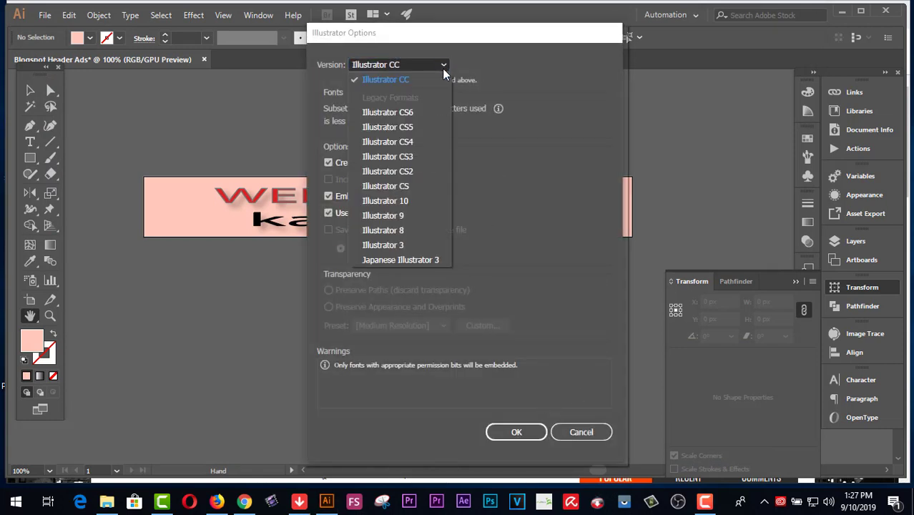
{"action": "left_click", "coordinate": [407, 204]}
{"action": "left_click", "coordinate": [524, 420]}
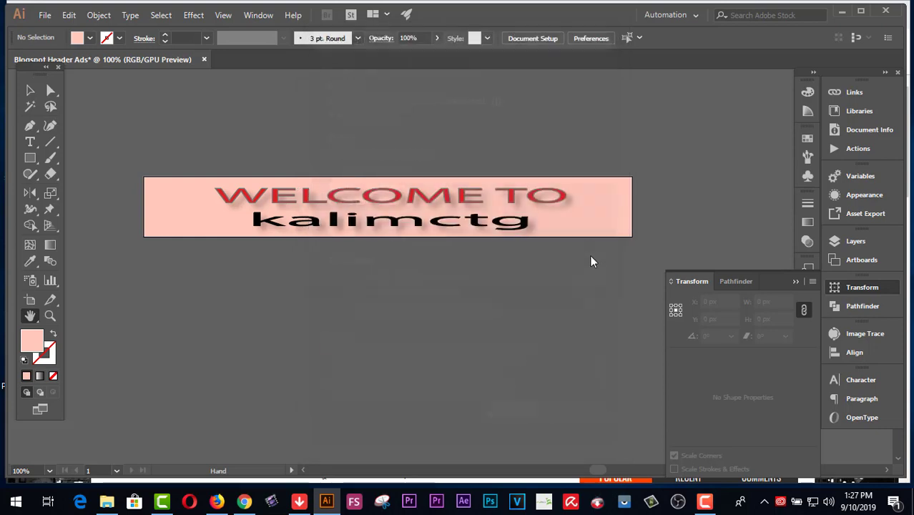
Start exporting the banner and set the export file type to JPEG (*.JPG)
{"action": "left_click", "coordinate": [524, 272]}
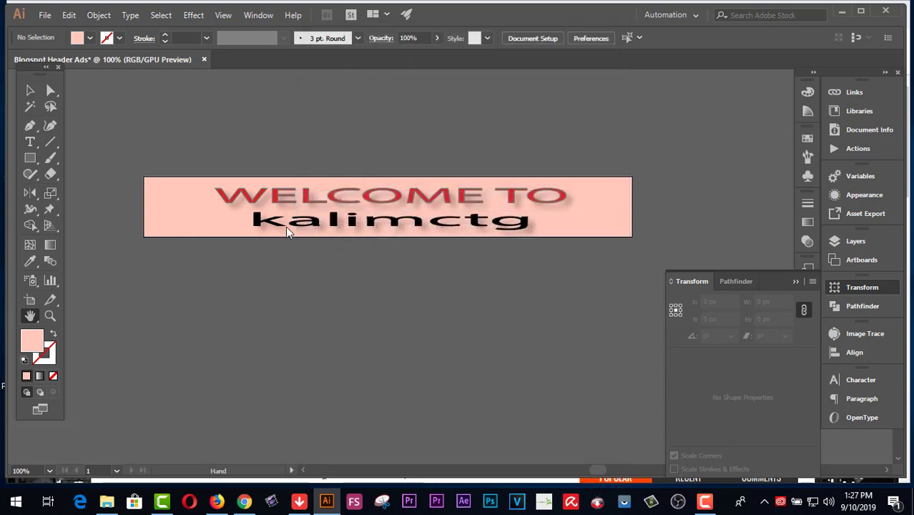
{"action": "left_click", "coordinate": [42, 16]}
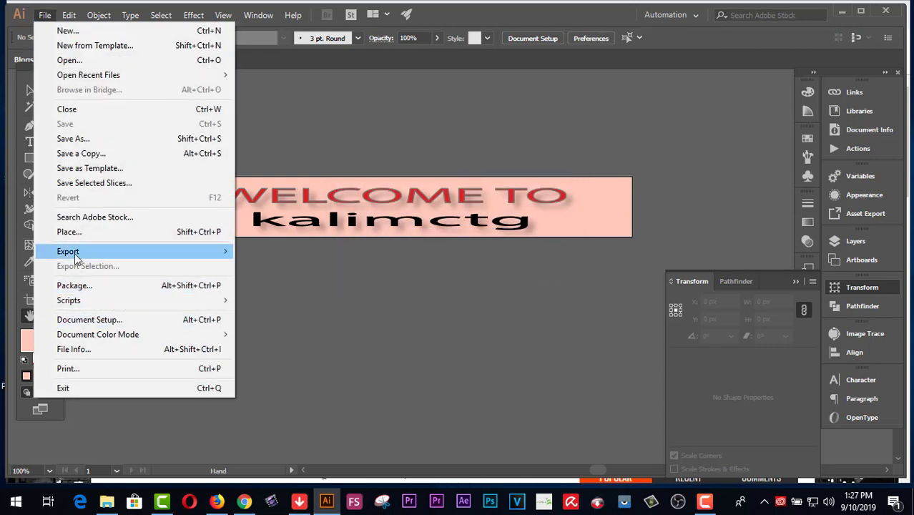
{"action": "mouse_move", "coordinate": [77, 253]}
{"action": "left_click", "coordinate": [286, 266]}
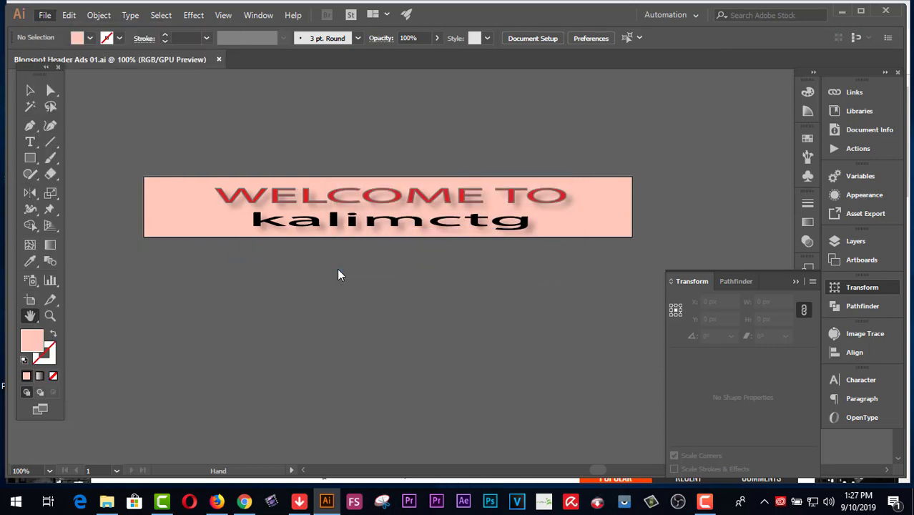
{"action": "left_click", "coordinate": [187, 375]}
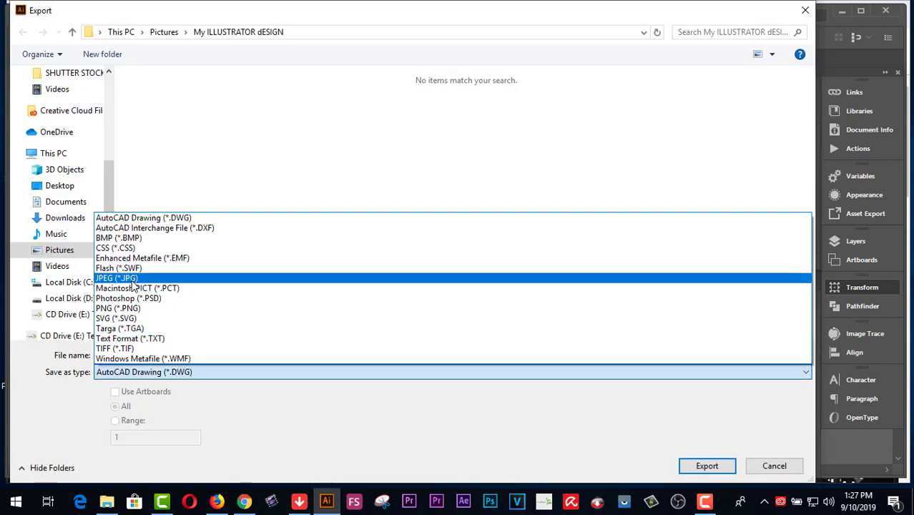
{"action": "left_click", "coordinate": [130, 278]}
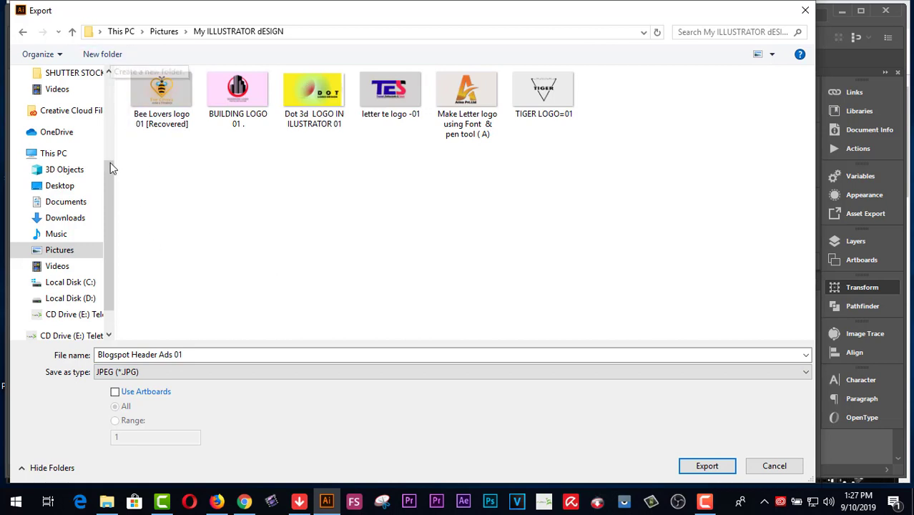
Create a new folder named blog spot inside the Pictures folder as the export location
{"action": "left_click", "coordinate": [59, 249]}
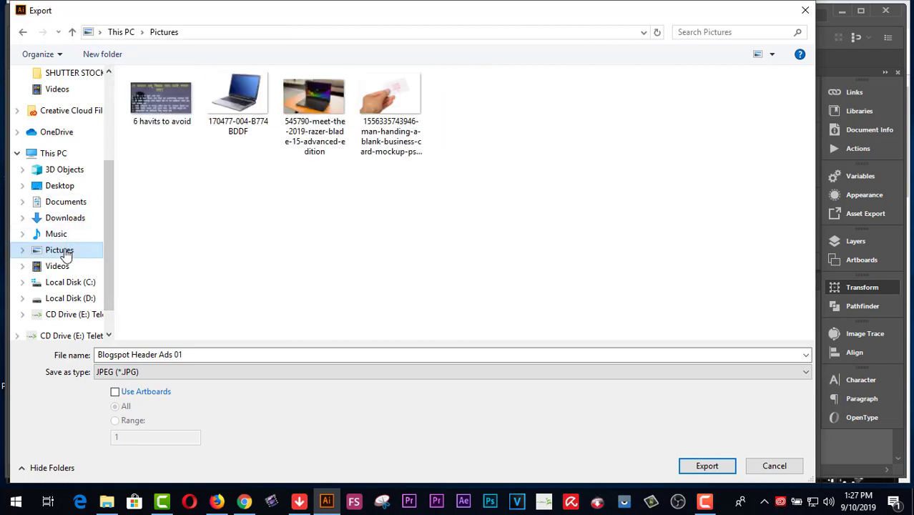
{"action": "left_click", "coordinate": [100, 54]}
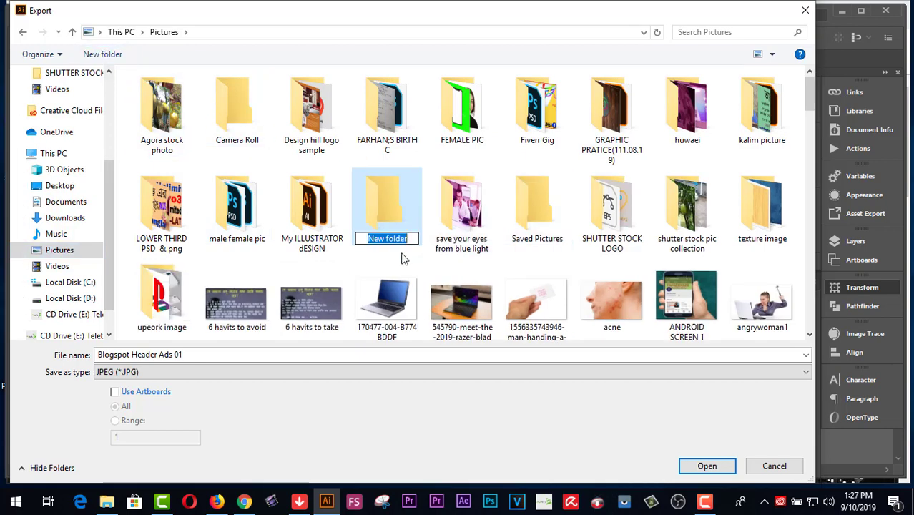
{"action": "key", "text": "BackSpace"}
{"action": "type", "text": "blo"}
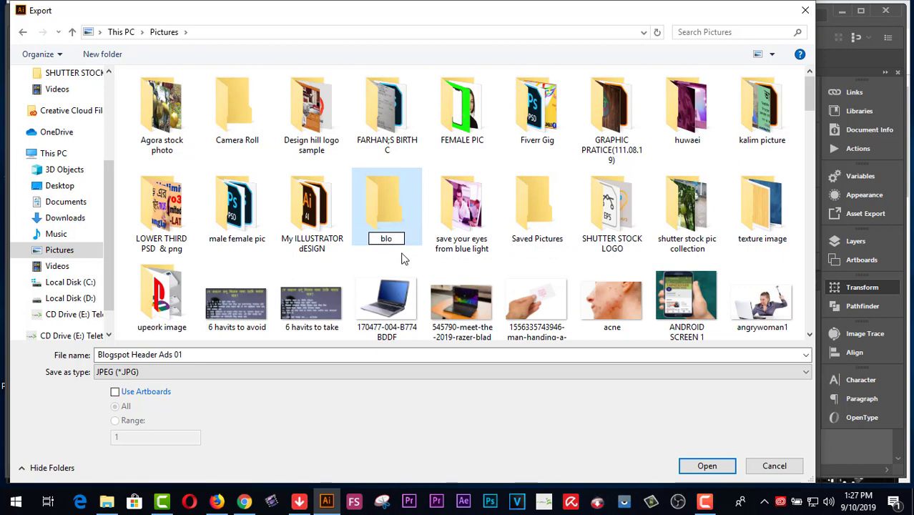
{"action": "type", "text": "g spot"}
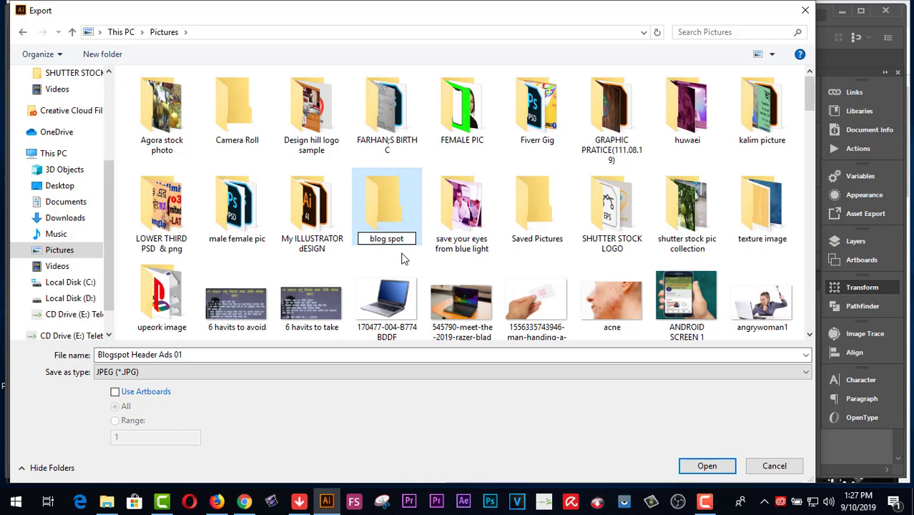
{"action": "type", "text": "."}
{"action": "key", "text": "Return"}
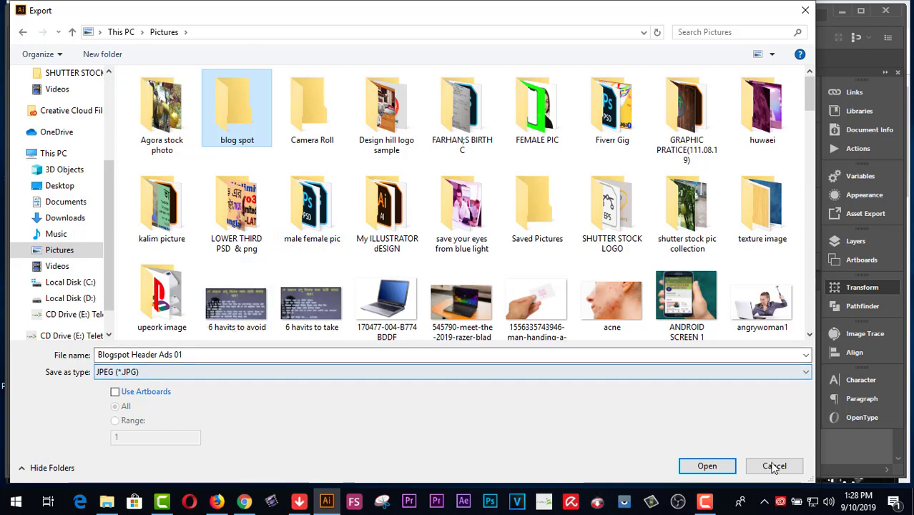
Export Blogspot Header Ads 01 into the blog spot folder as an RGB JPEG at maximum quality and 300 ppi
{"action": "left_click", "coordinate": [709, 469]}
{"action": "left_click", "coordinate": [708, 466]}
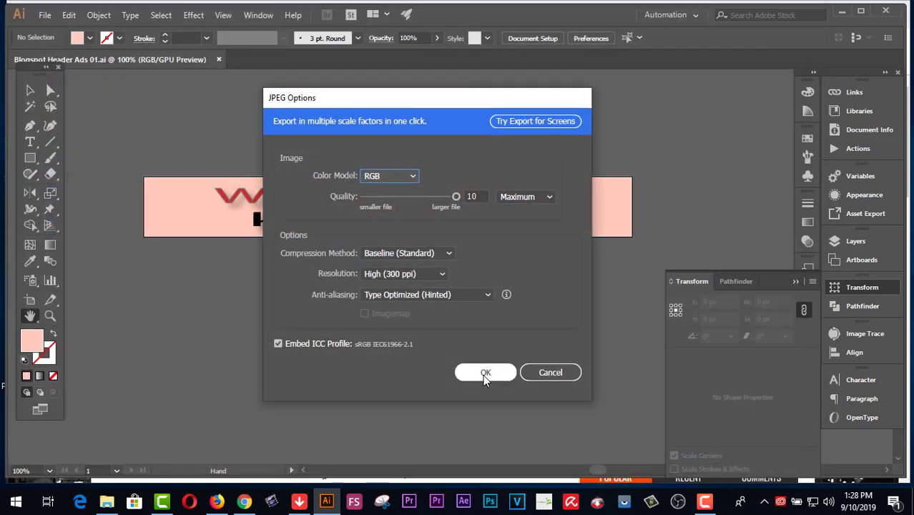
{"action": "left_click", "coordinate": [484, 375]}
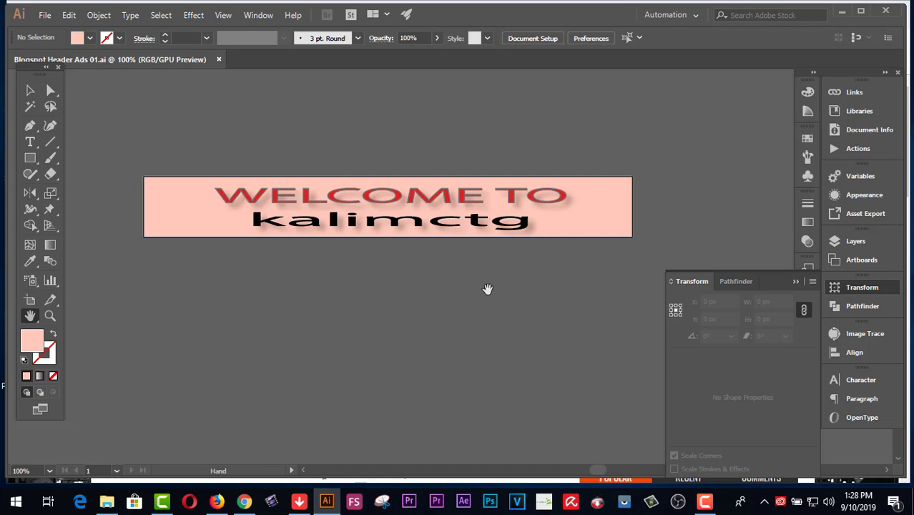
Examine the banner's lettering, shadows and right-hand end at 200% magnification
{"action": "left_click", "coordinate": [51, 315]}
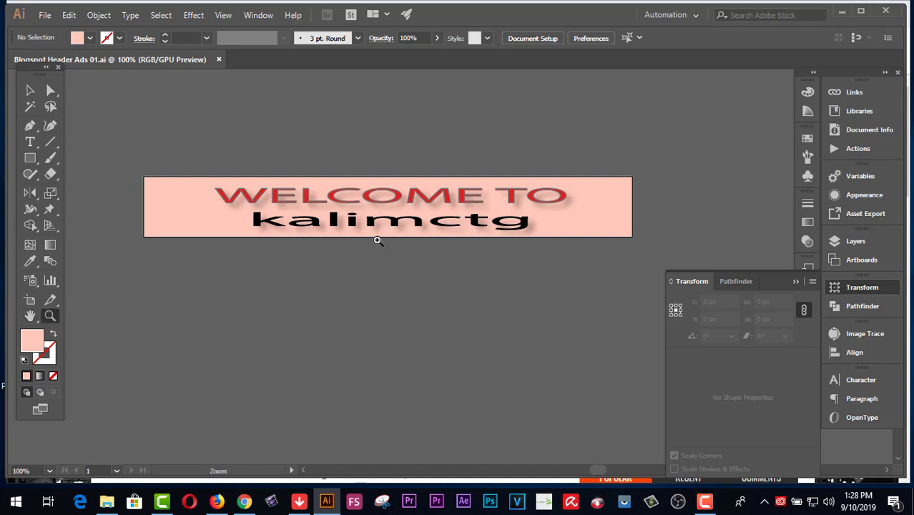
{"action": "left_click", "coordinate": [377, 240]}
{"action": "left_click", "coordinate": [480, 288]}
{"action": "left_click", "coordinate": [30, 315]}
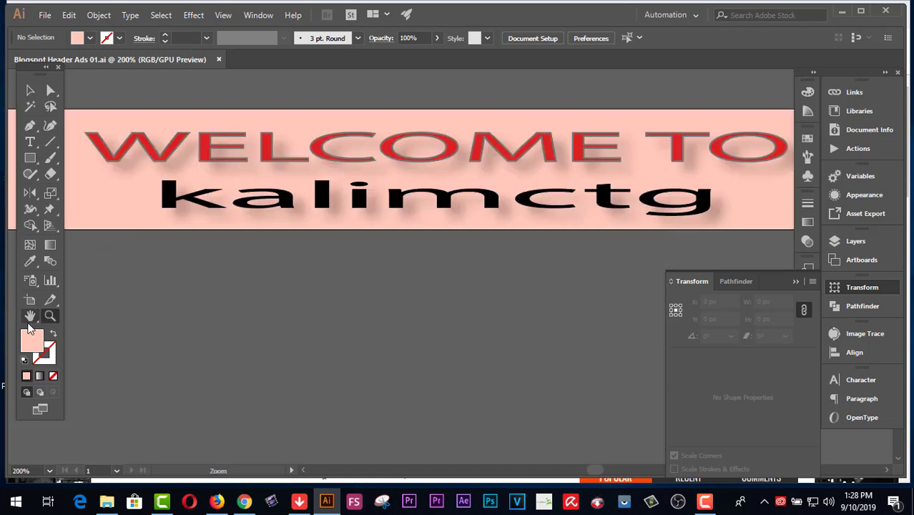
{"action": "left_click_drag", "start_coordinate": [505, 176], "coordinate": [257, 263]}
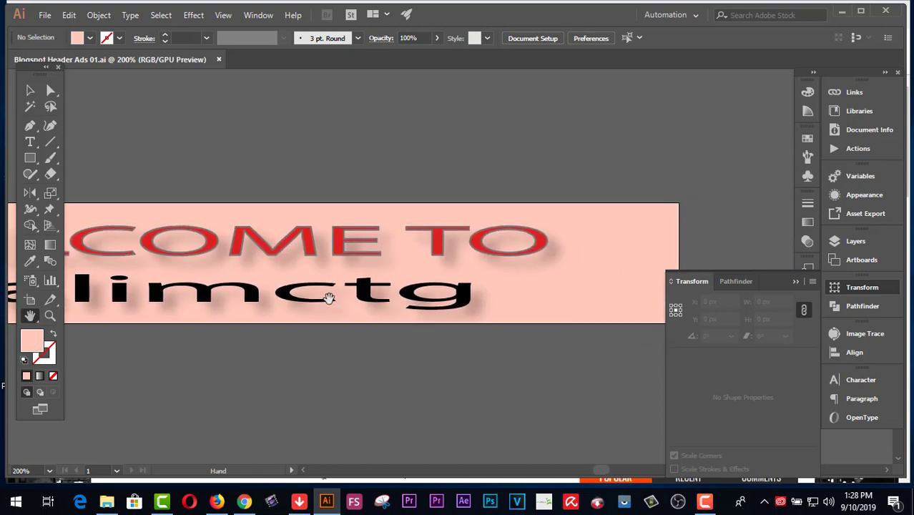
{"action": "left_click_drag", "start_coordinate": [326, 298], "coordinate": [575, 292]}
{"action": "left_click_drag", "start_coordinate": [488, 293], "coordinate": [424, 259]}
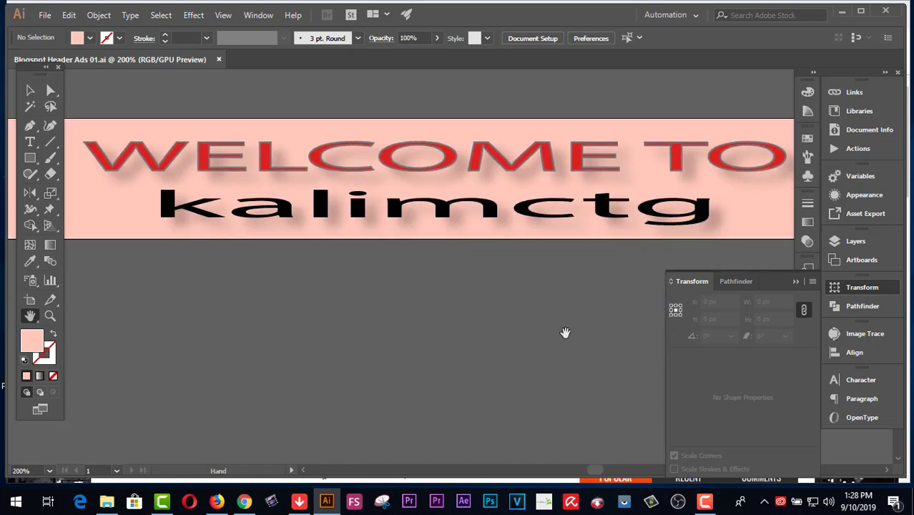